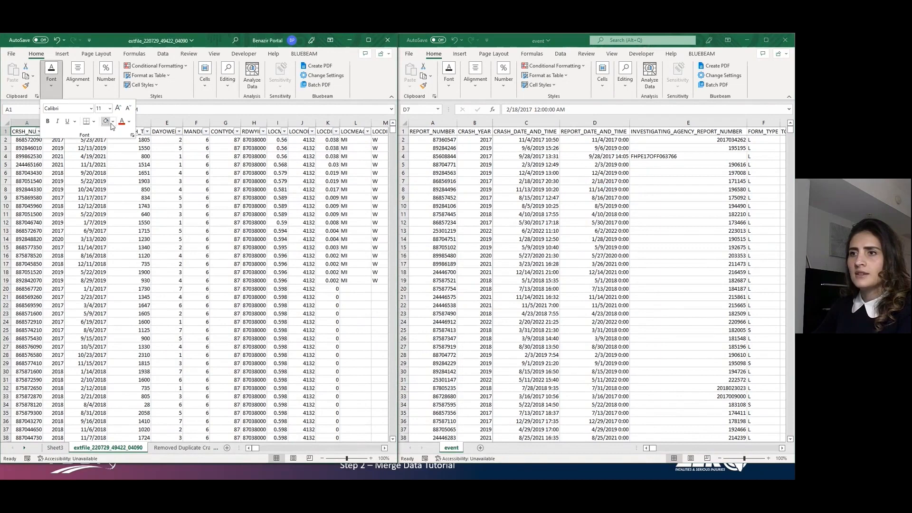
Step: Highlight the CRSH_NUM header cell in yellow, and do the same for the FDOT Crash Number header in the Search Results_Crashes workbook
left_click(127, 200)
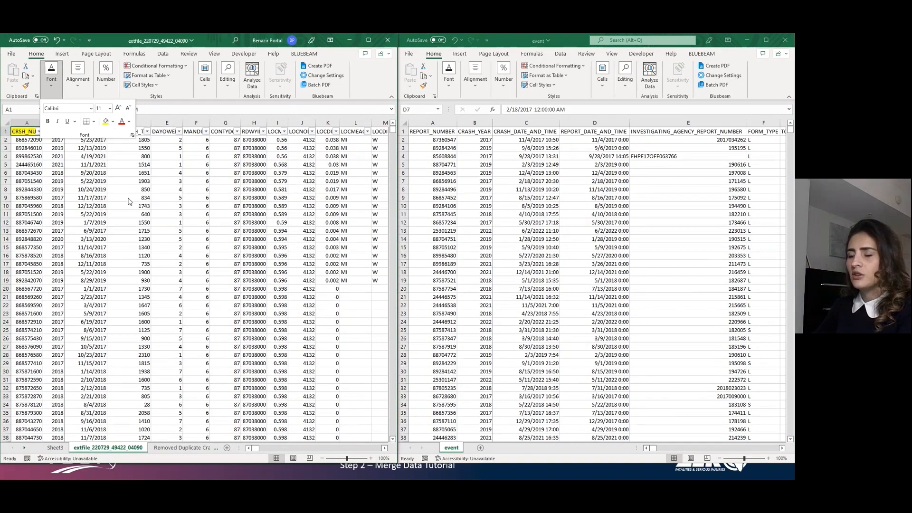
key("super")
mouse_move(420, 472)
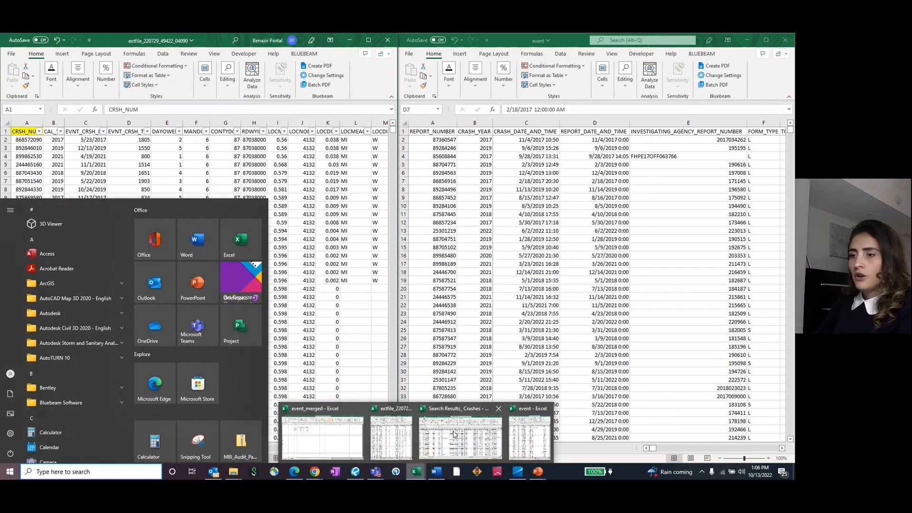
left_click(453, 434)
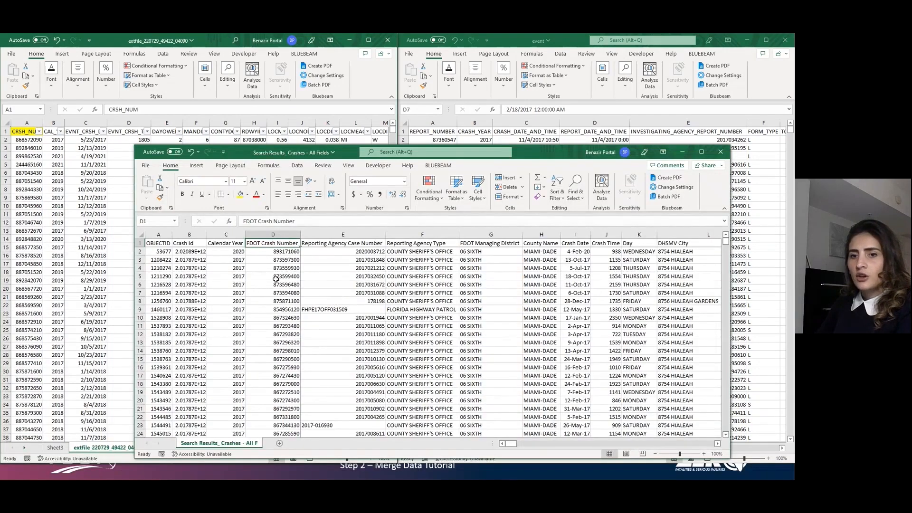
left_click(264, 253)
left_click(271, 244)
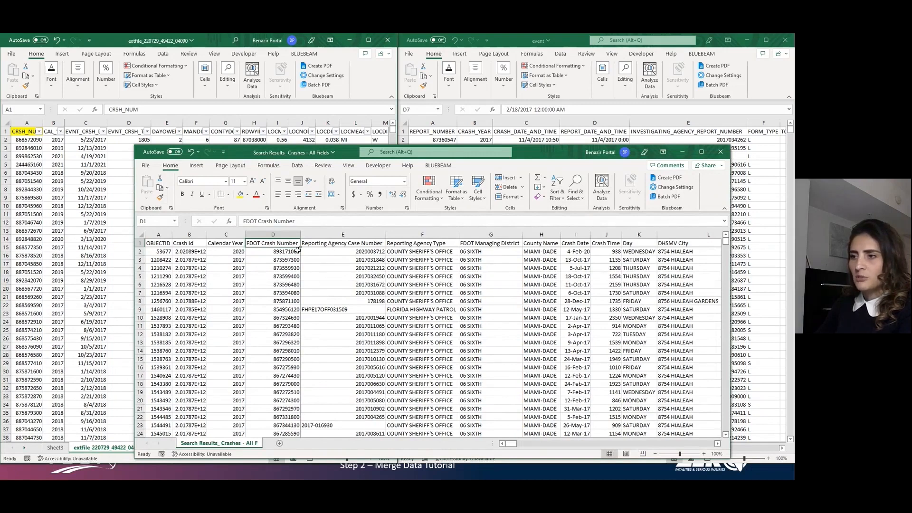
left_click(240, 194)
Step: Highlight the REPORT_NUMBER header cell of the event workbook in yellow
left_click(760, 185)
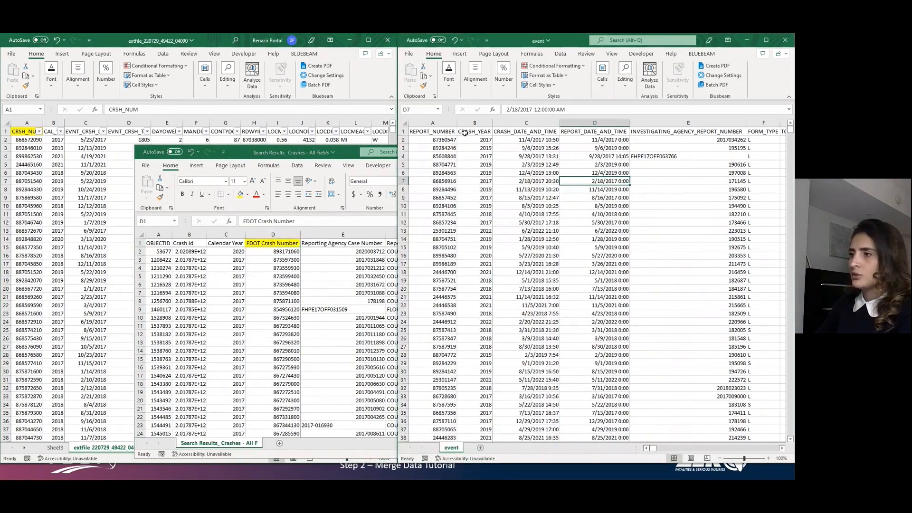
left_click(426, 131)
left_click(449, 76)
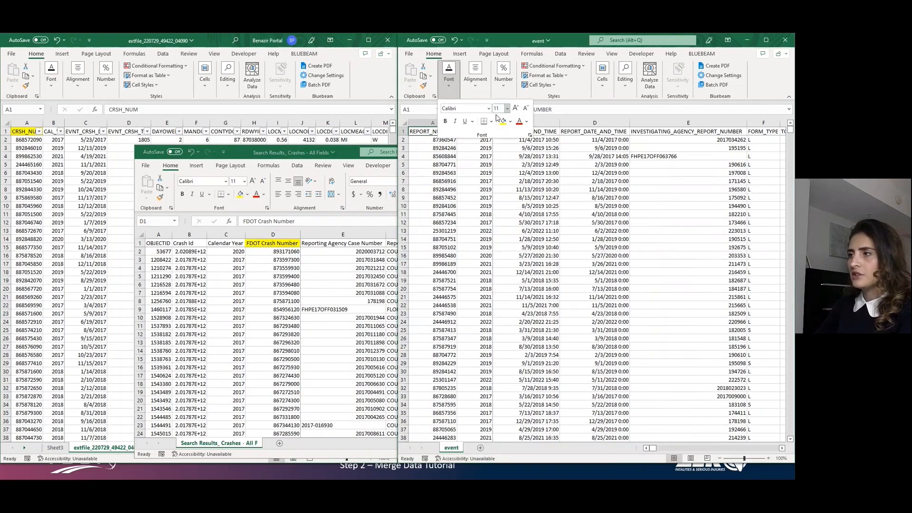
left_click(504, 122)
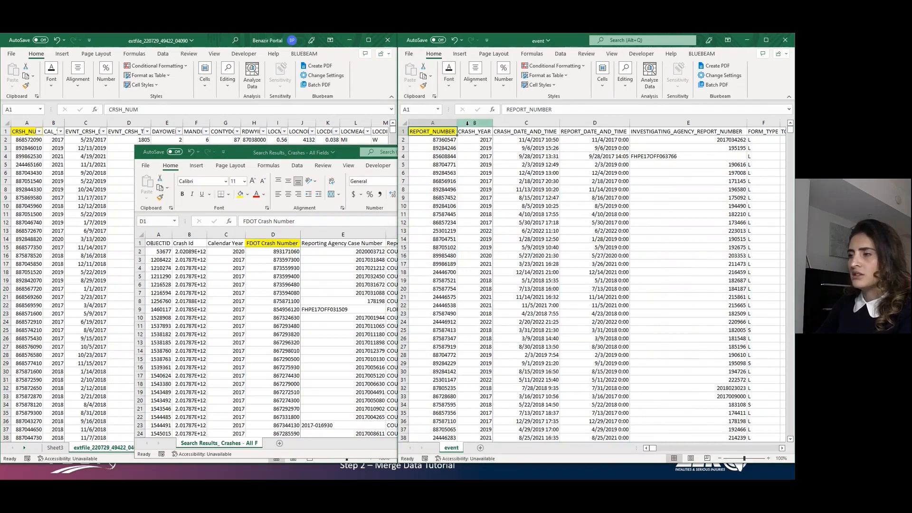
Step: Insert a blank column between REPORT_NUMBER and CRASH_YEAR in the event sheet
right_click(468, 125)
key("Escape")
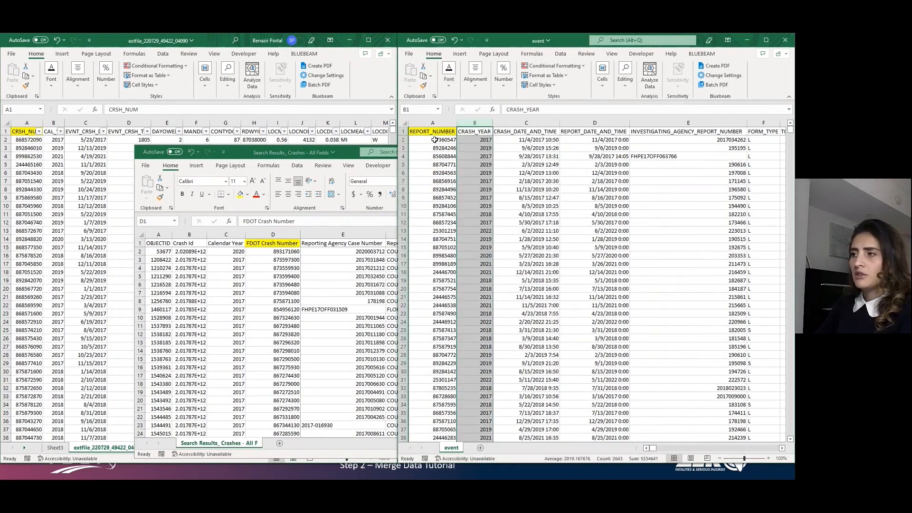
right_click(469, 120)
left_click(490, 204)
Step: Enter =A2*10 in B2 of the event sheet and fill the formula down the new column for every report number
left_click(483, 138)
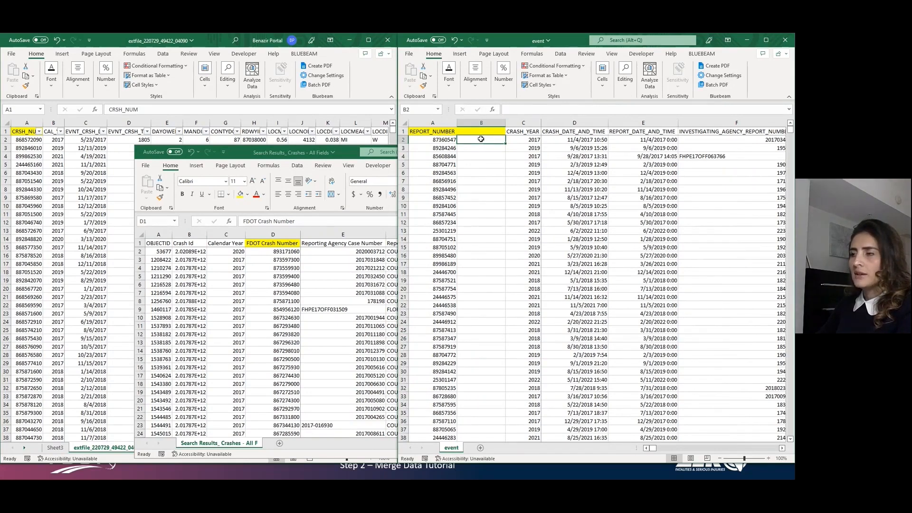
type("=")
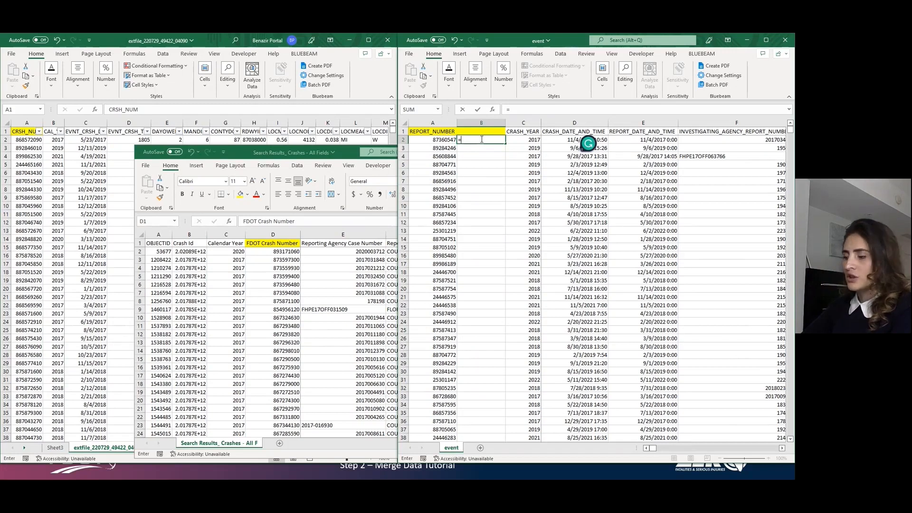
type("=A2*10")
key("Return")
left_click(494, 138)
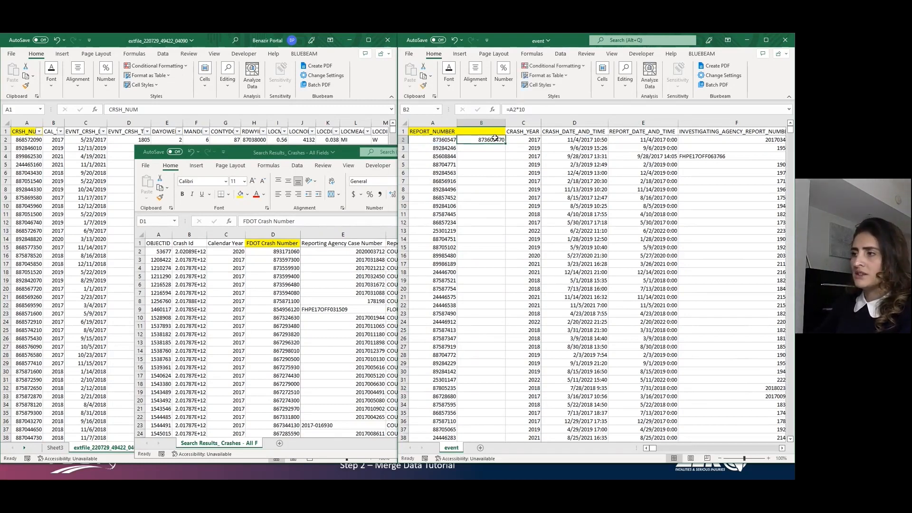
double_click(505, 143)
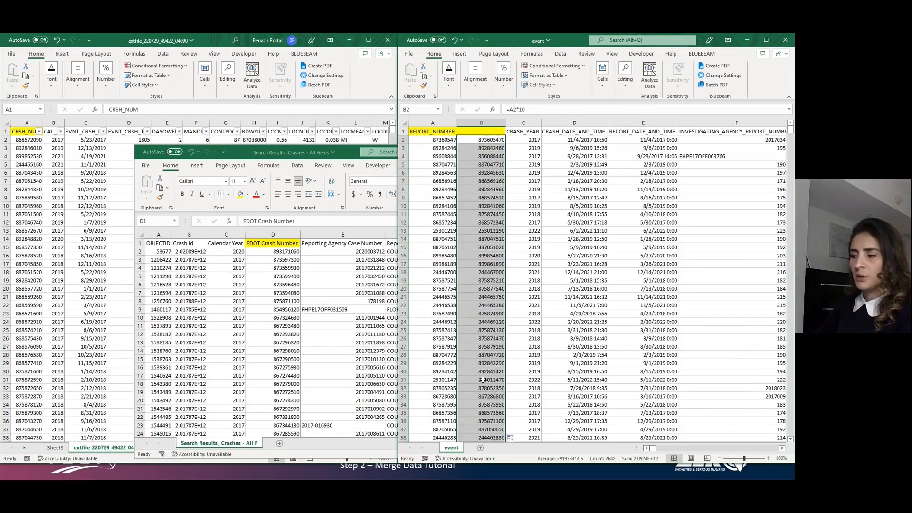
Step: Copy all FDOT Crash Number values from the Search Results workbook and append them under the last CRSH_NUM entry, starting at A2772 of the extfile sheet
left_click(332, 294)
left_click(269, 251)
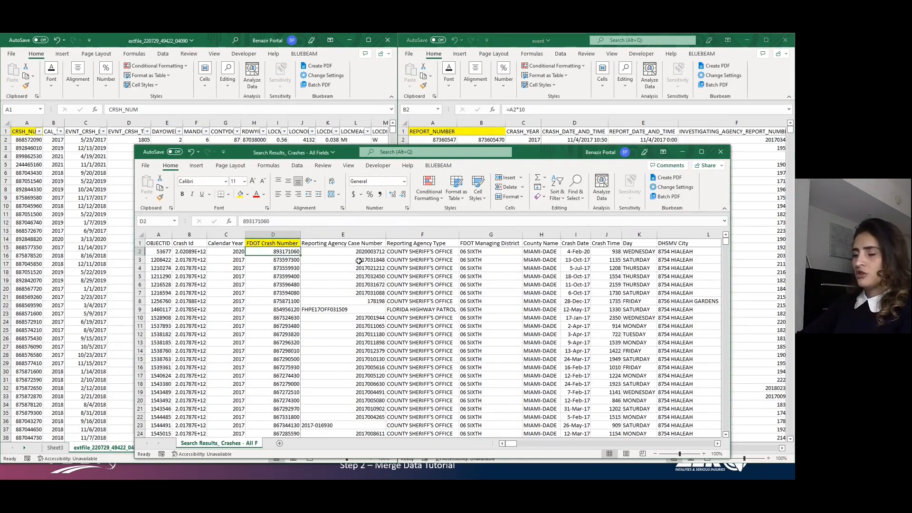
key("ctrl+shift+Down")
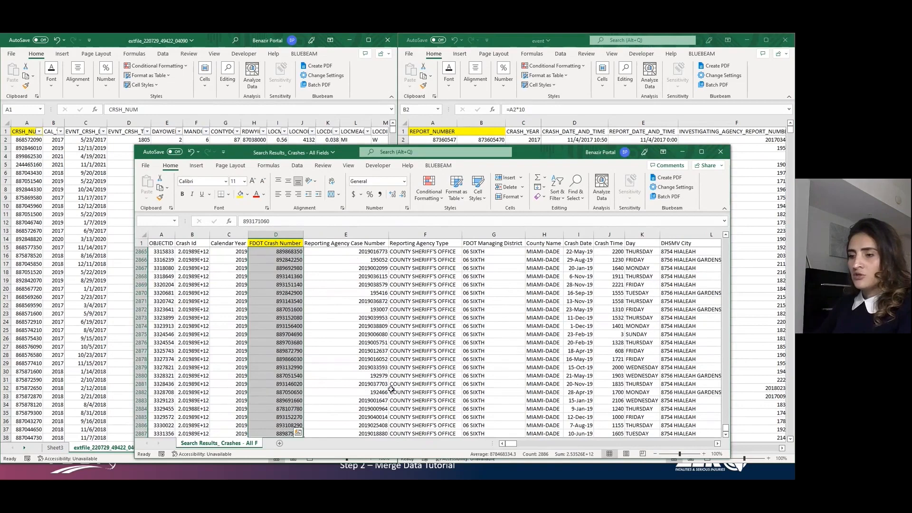
scroll(391, 390, "down", 2)
key("ctrl+c")
left_click(37, 378)
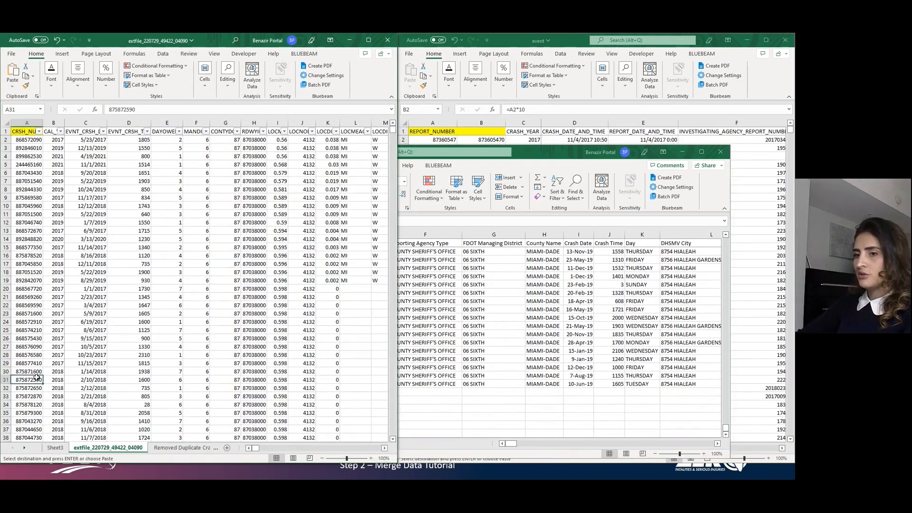
key("ctrl+Down")
key("Down")
key("ctrl+v")
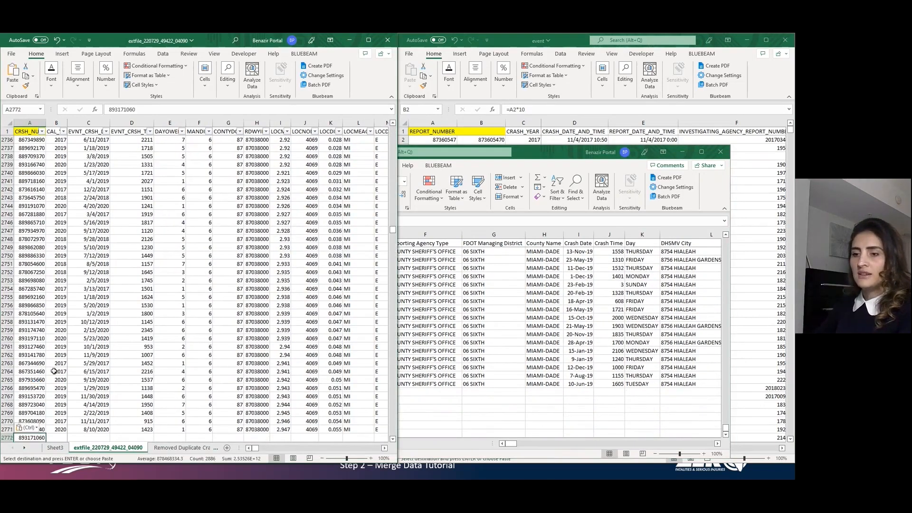
scroll(54, 371, "down", 4)
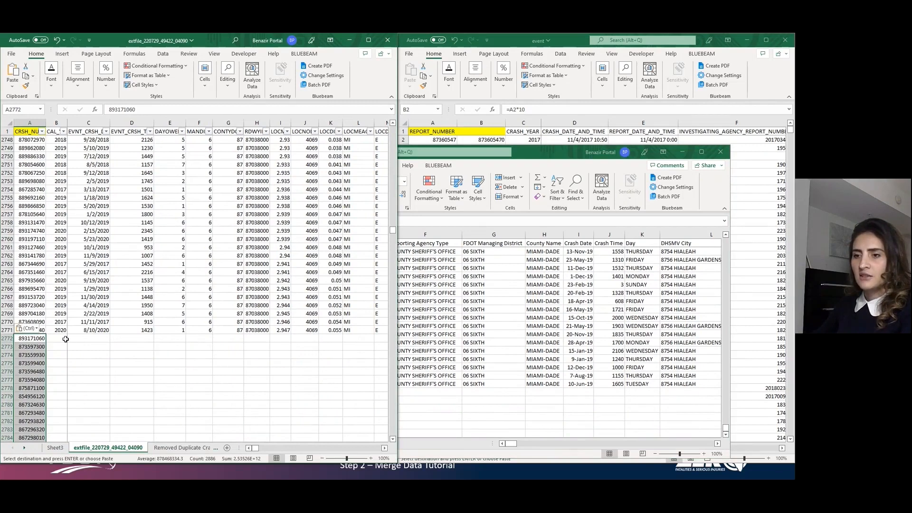
Step: Label the appended crash numbers by entering SSOGis in B2772 and filling it down the column
left_click(57, 339)
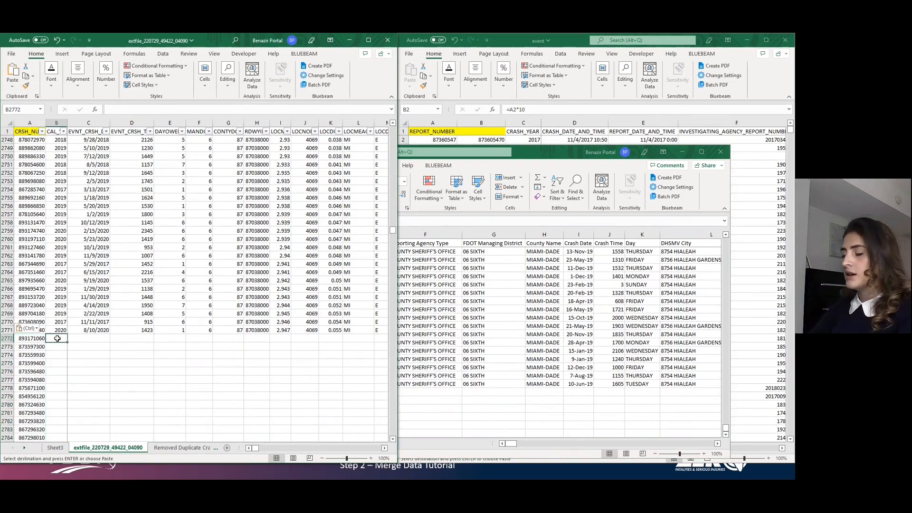
type("SSOGi")
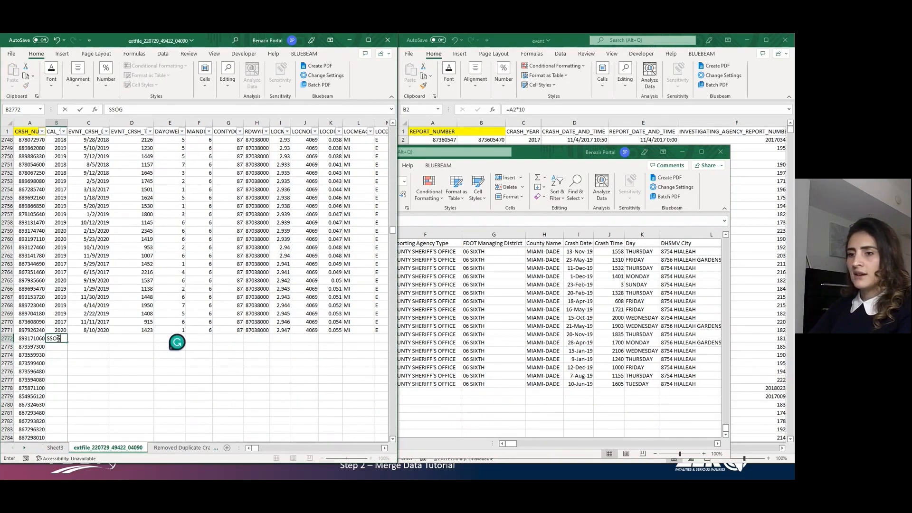
key("Return")
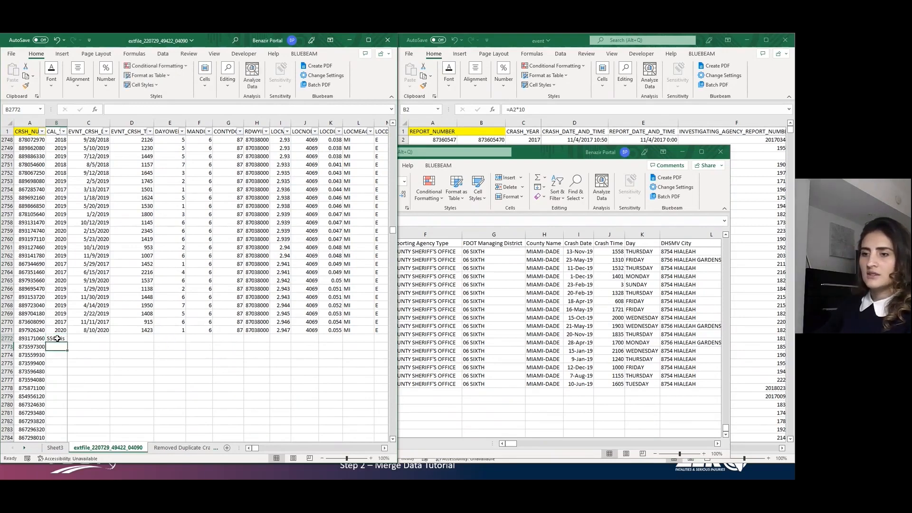
left_click(58, 338)
double_click(68, 340)
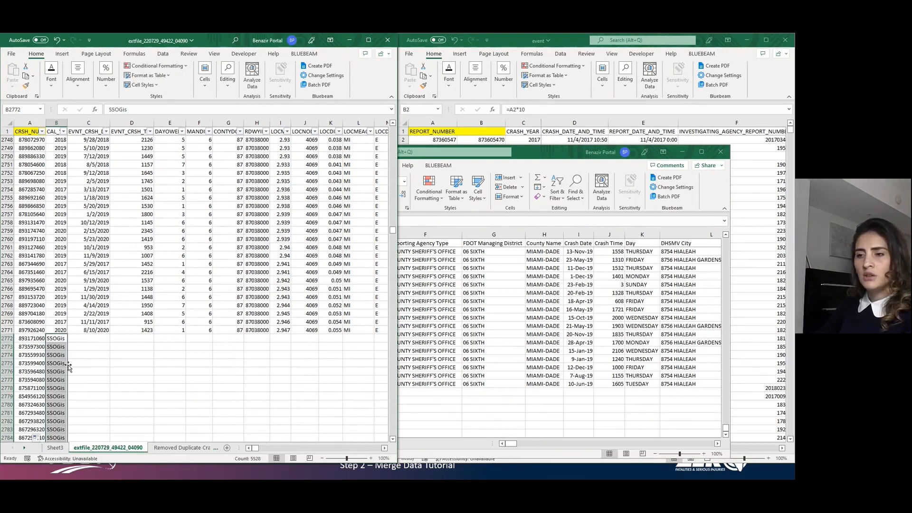
Step: Clear the surplus SSOGis labels in column B below row 5657, where the crash numbers end
scroll(68, 366, "down", 2)
left_click(63, 365)
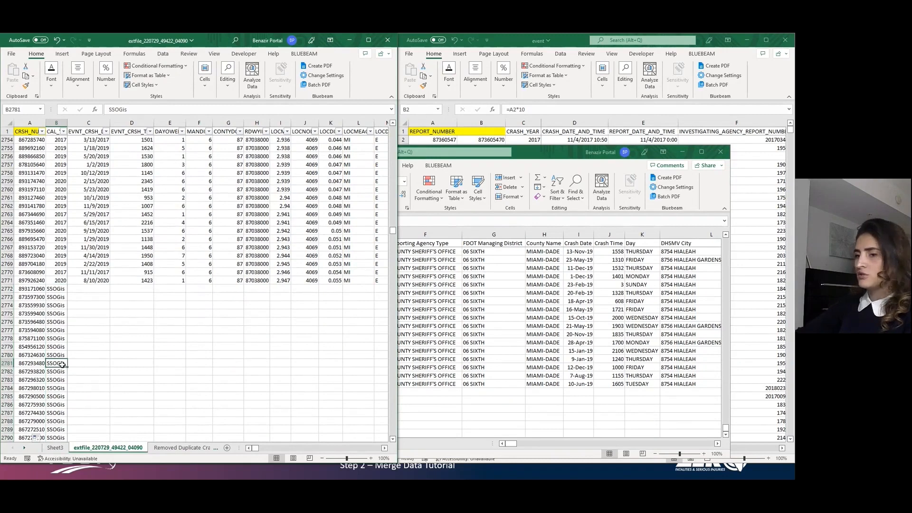
key("ctrl+Down")
key("Left")
key("shift+Right")
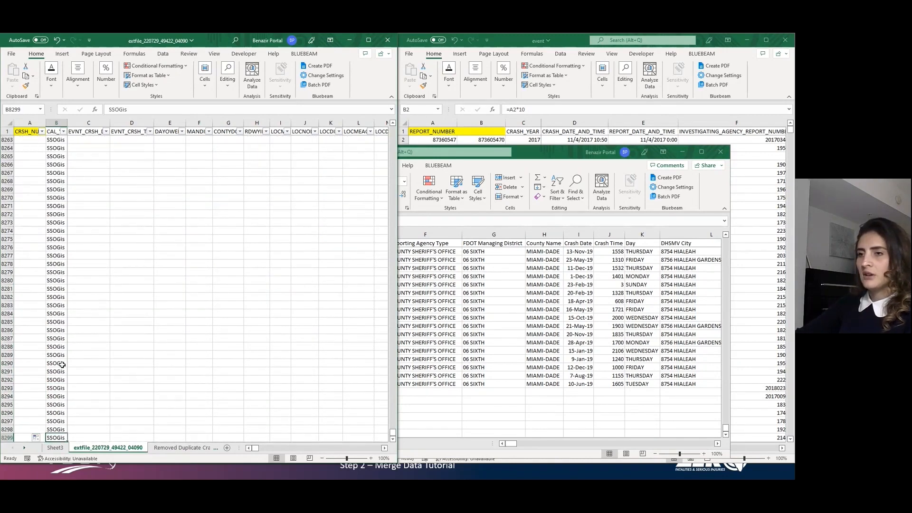
key("ctrl+shift+Down")
key("Up")
key("Up")
key("Left")
key("Down")
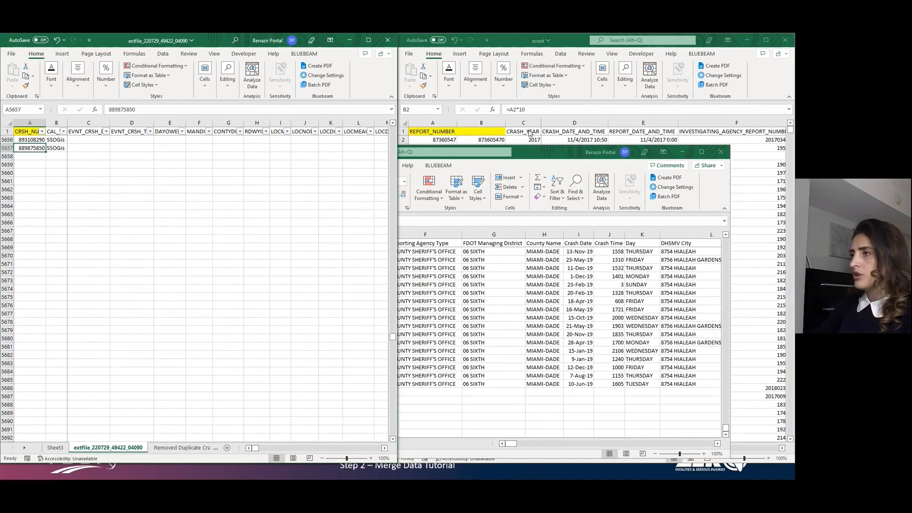
Step: Copy the calculated numbers from column B of the event sheet and append them as values only under CRSH_NUM, starting at A5658
left_click(500, 139)
key("ctrl+shift+Down")
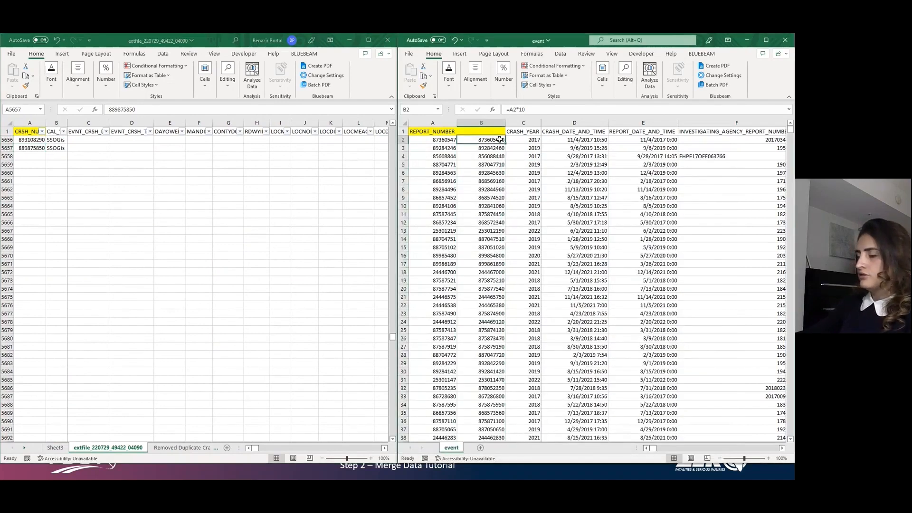
key("ctrl+c")
left_click(29, 156)
key("ctrl+v")
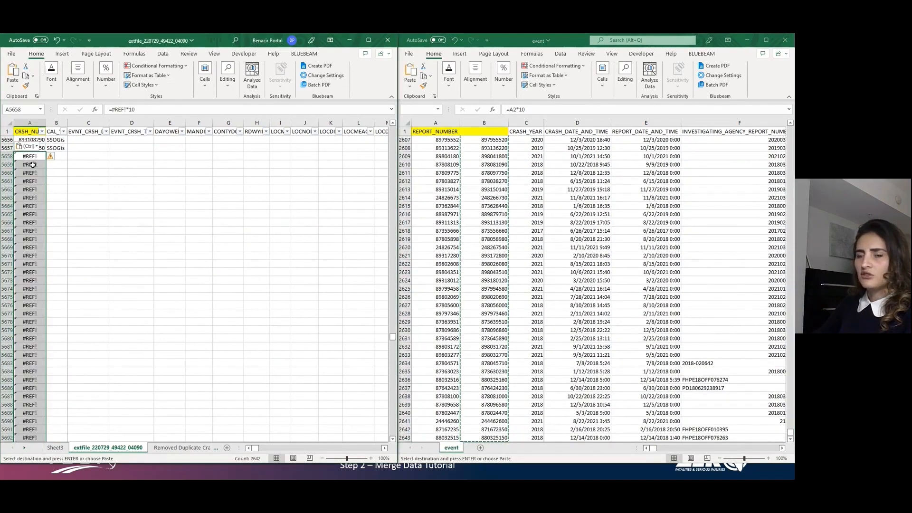
left_click(50, 156)
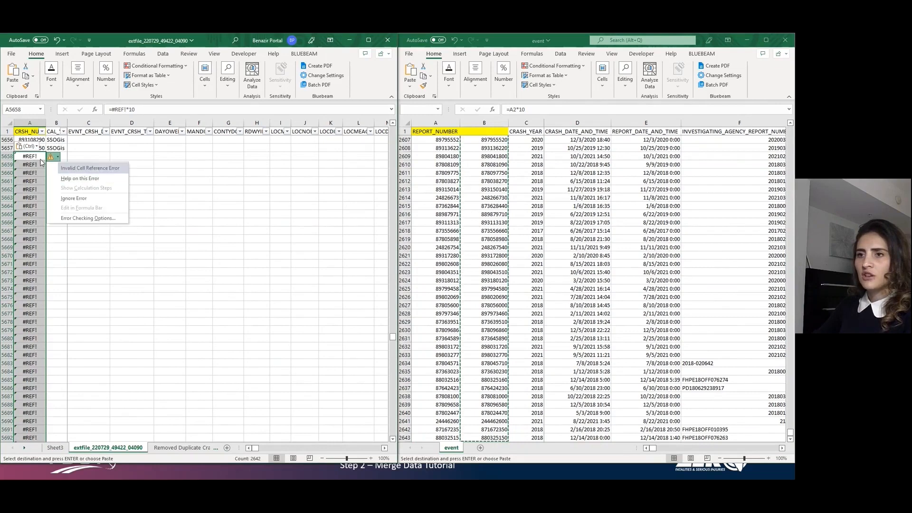
left_click(28, 146)
left_click(34, 171)
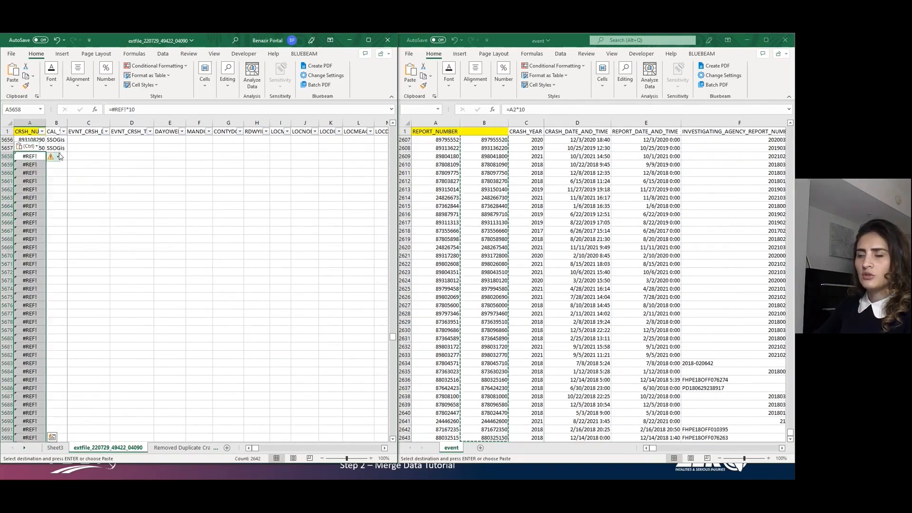
left_click(30, 146)
left_click(22, 207)
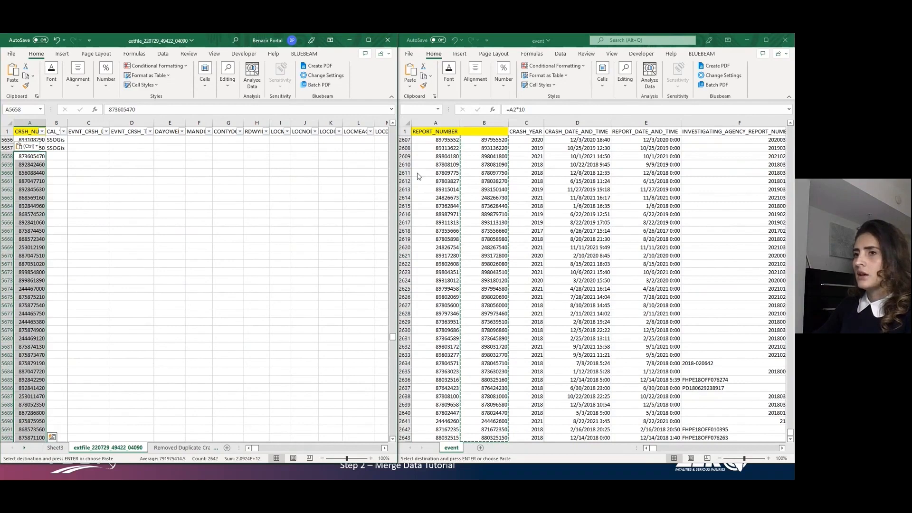
Step: Label the newly appended report numbers by entering Signal Four in B5658 and filling it down the column
left_click(199, 164)
left_click(58, 157)
type("Sign")
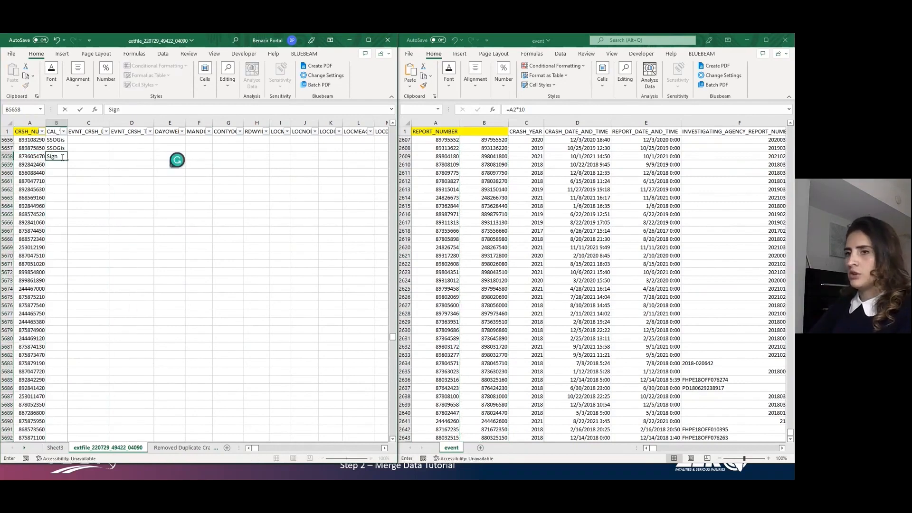
type("al Four")
key("Return")
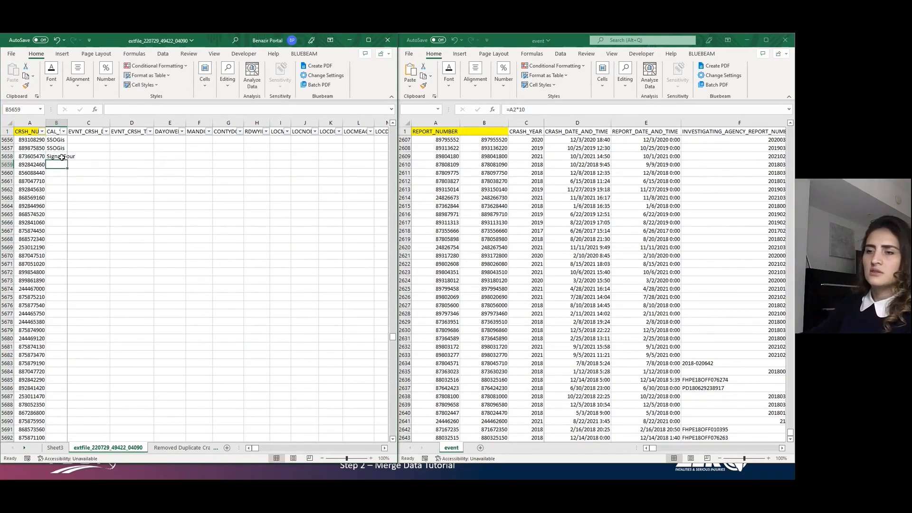
left_click(62, 157)
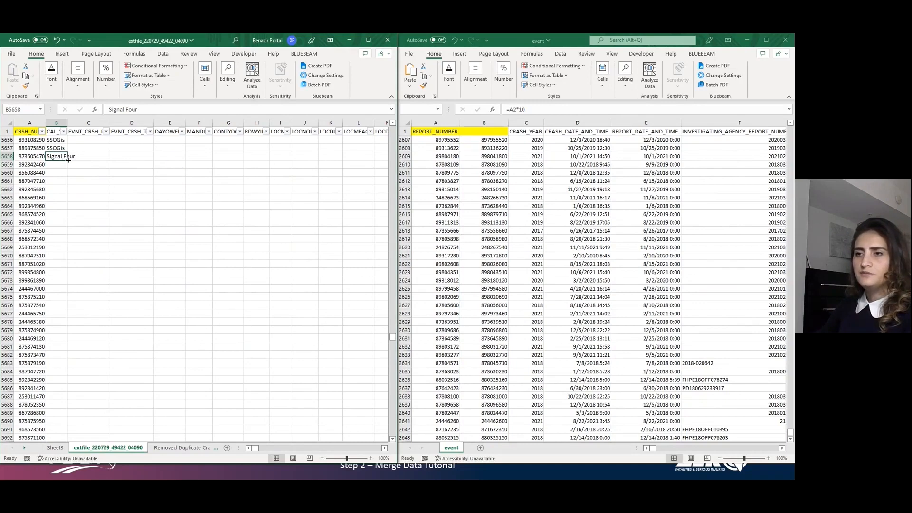
double_click(67, 160)
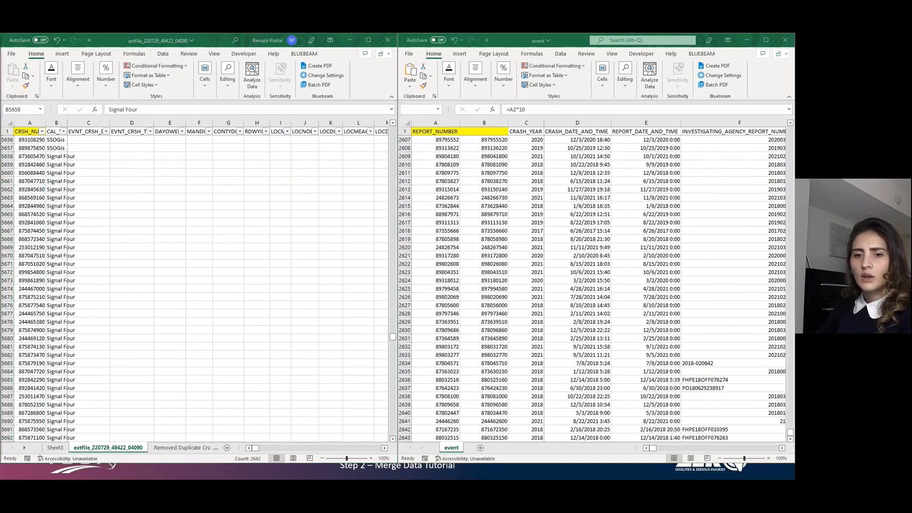
left_click(96, 239)
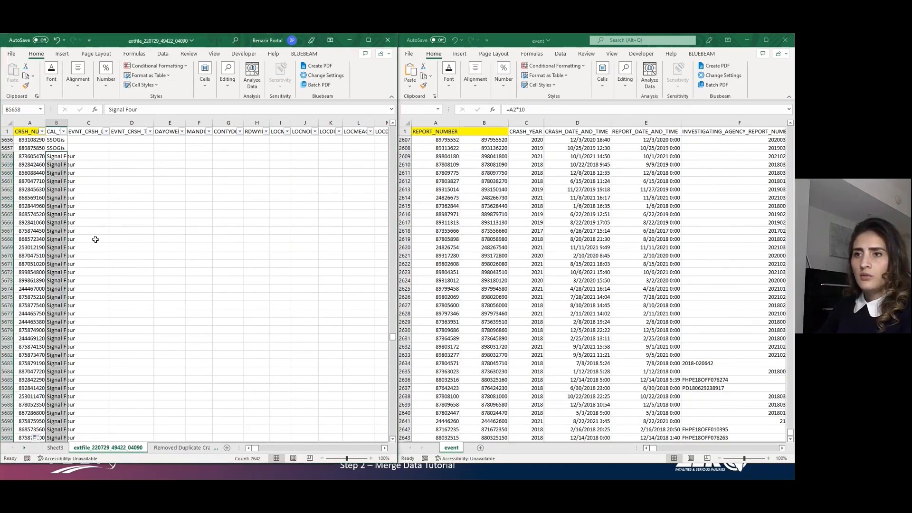
Step: Highlight the duplicate values in the CRSH_NUM column of the extfile sheet with Light Red Fill with Dark Red Text
left_click(30, 124)
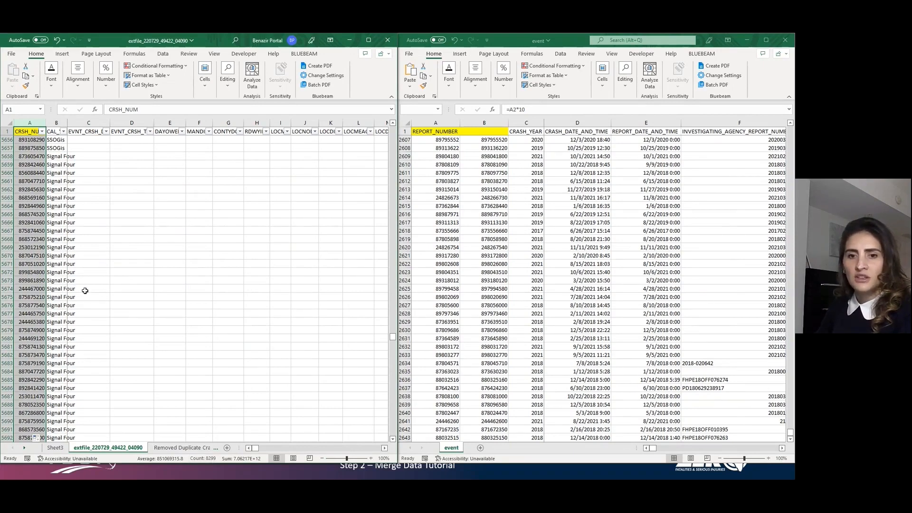
left_click(82, 255)
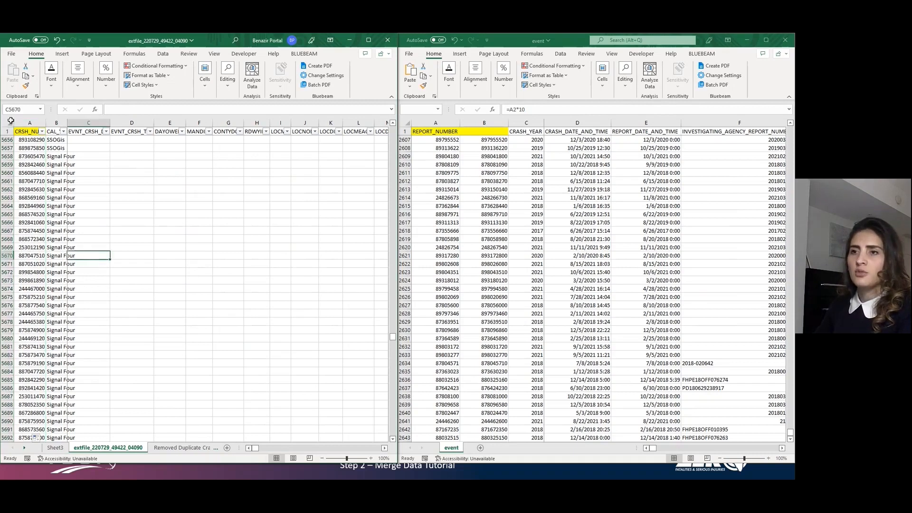
left_click(29, 122)
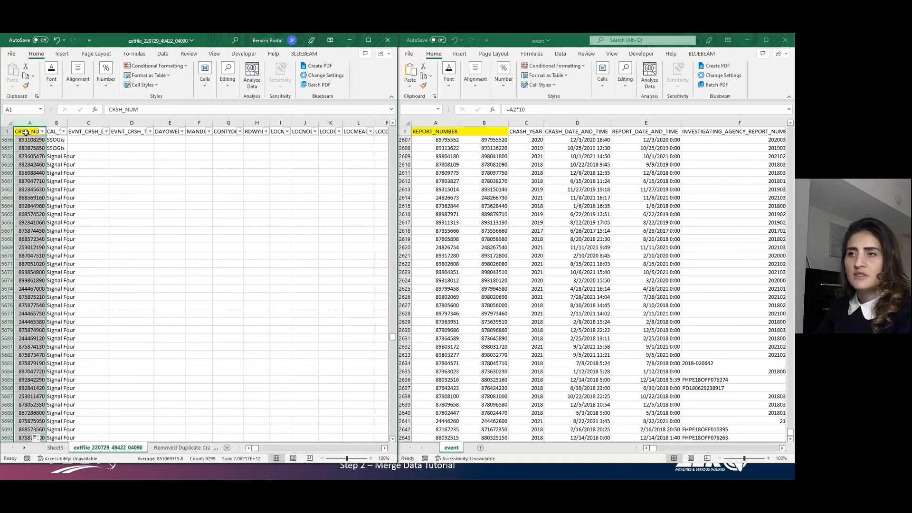
left_click(368, 40)
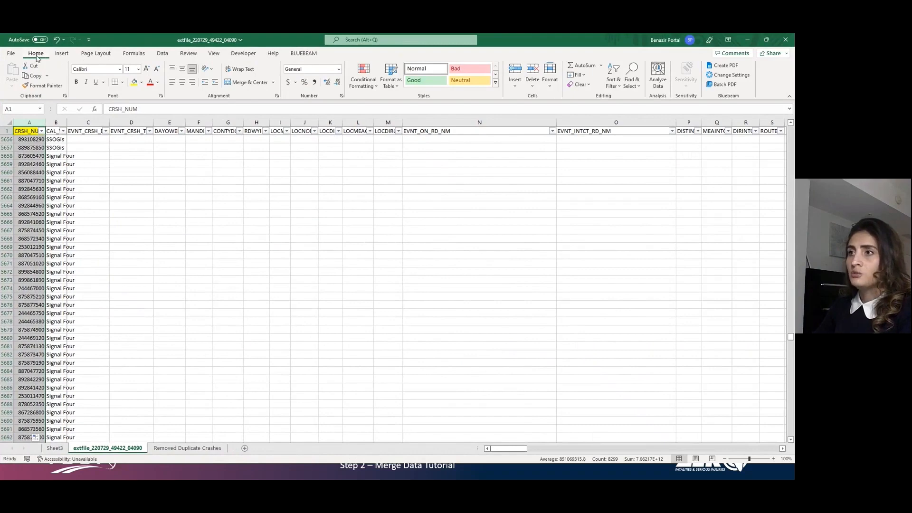
left_click(363, 78)
mouse_move(381, 109)
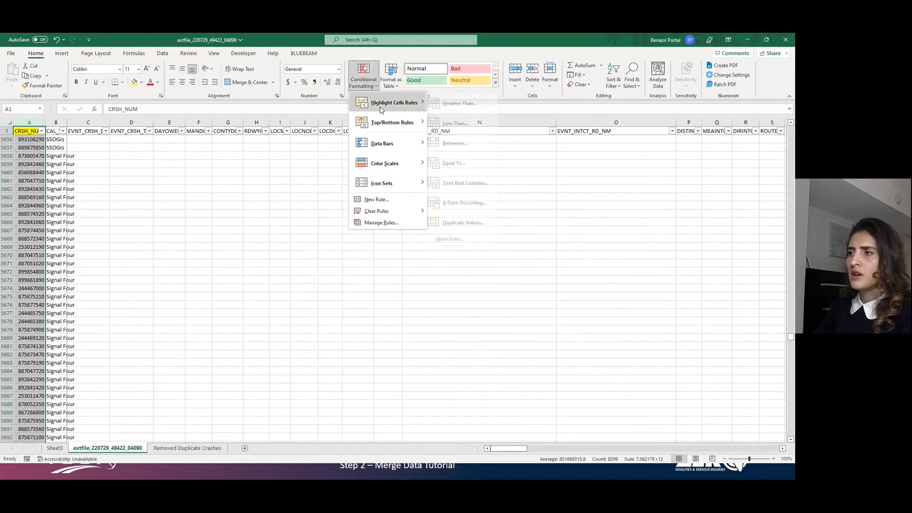
left_click(464, 223)
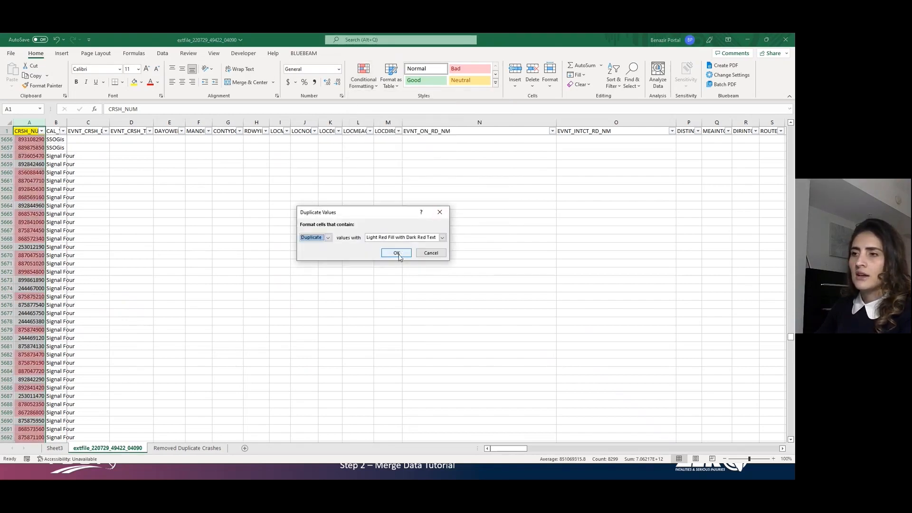
left_click(396, 253)
Step: Examine the highlighted and unhighlighted crash numbers in column A to tell duplicated records from unique ones
left_click(34, 172)
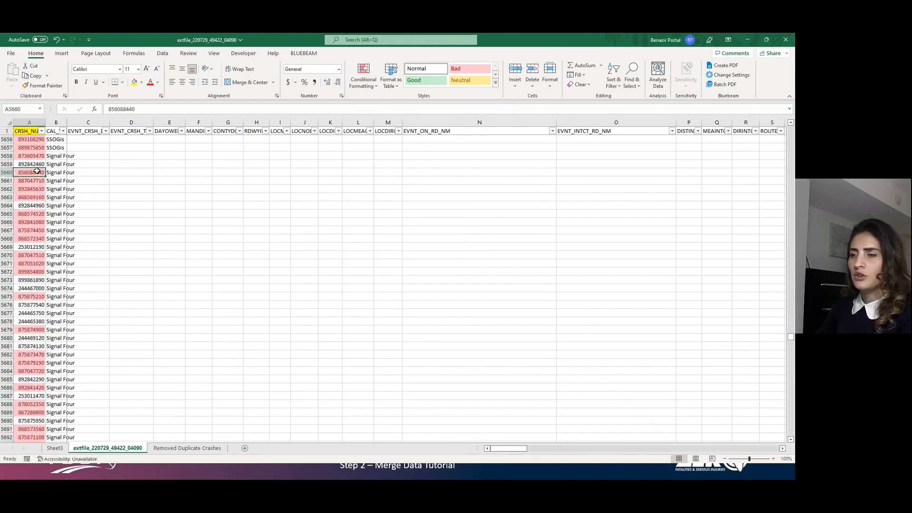
left_click_drag(791, 337, 793, 152)
scroll(262, 259, "down", 14)
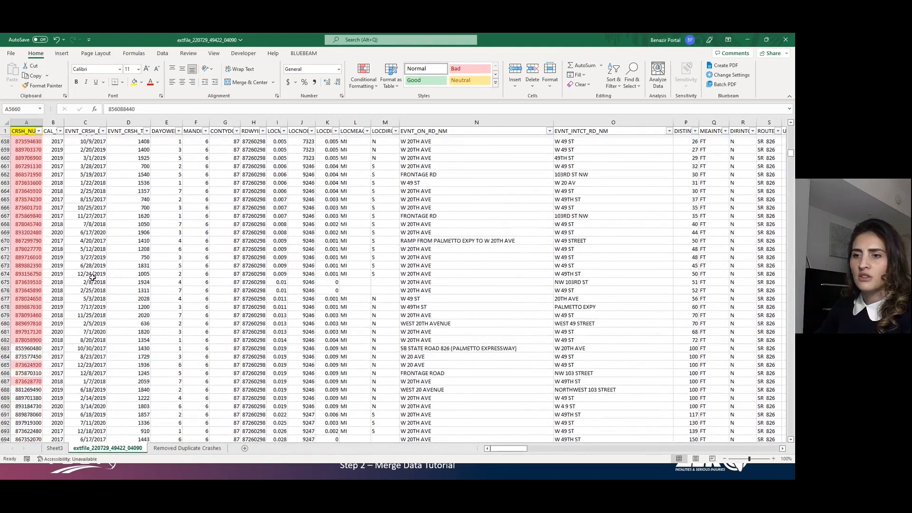
left_click_drag(28, 241, 37, 300)
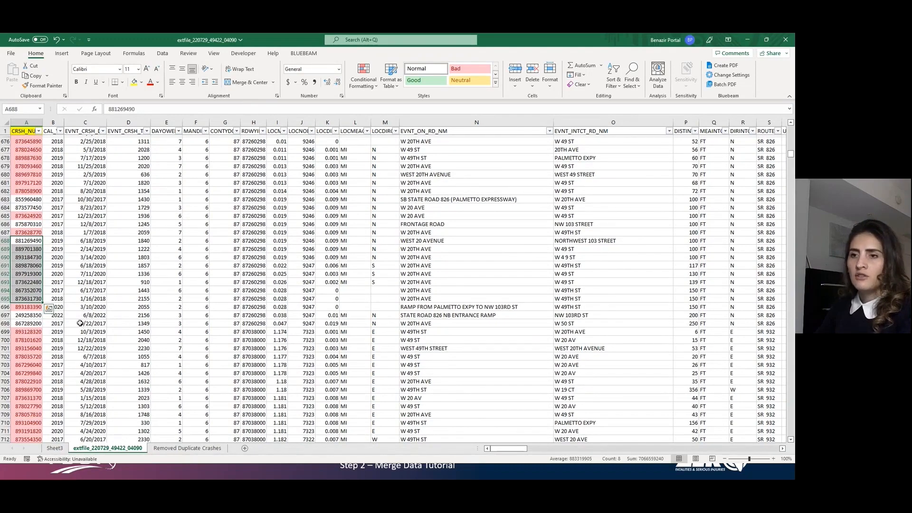
left_click(21, 213)
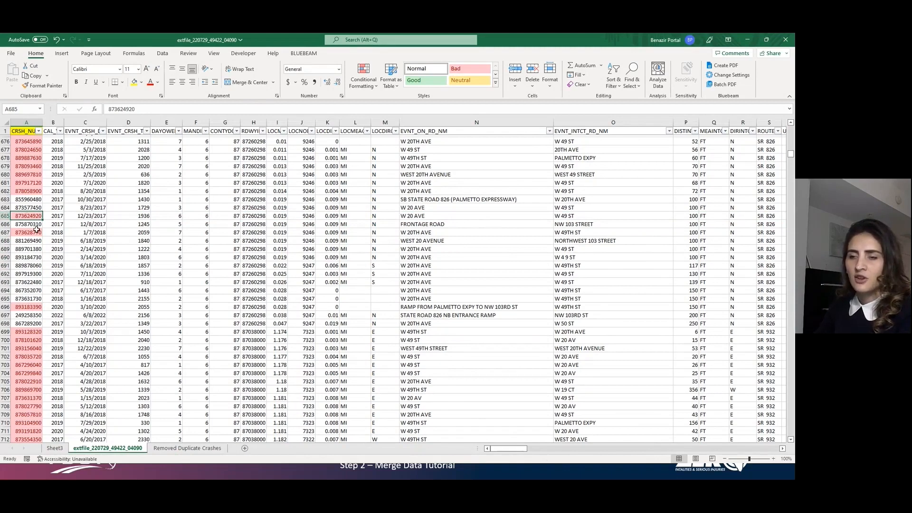
left_click(4, 216)
scroll(33, 244, "up", 1)
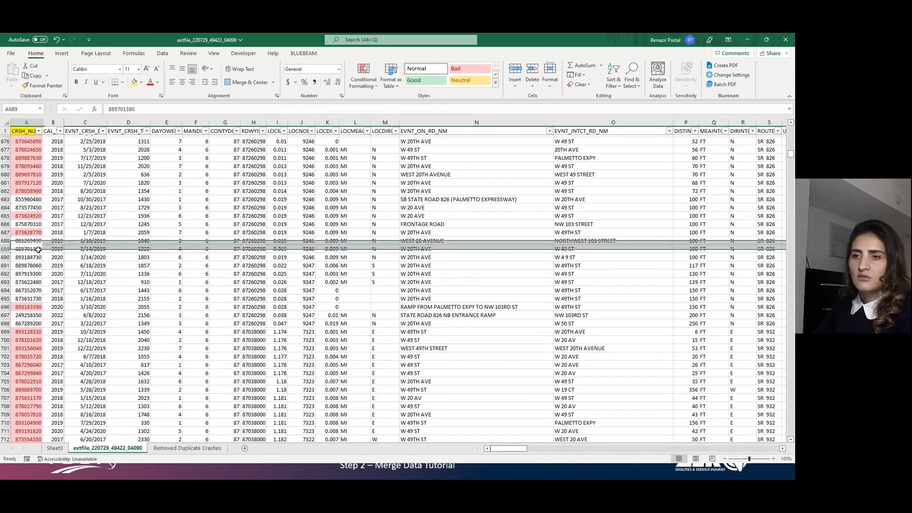
left_click(35, 181)
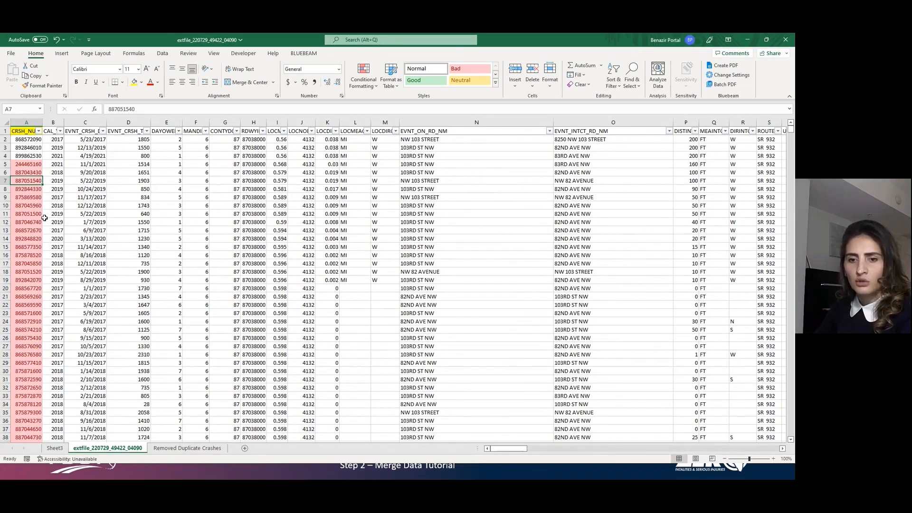
left_click(67, 255)
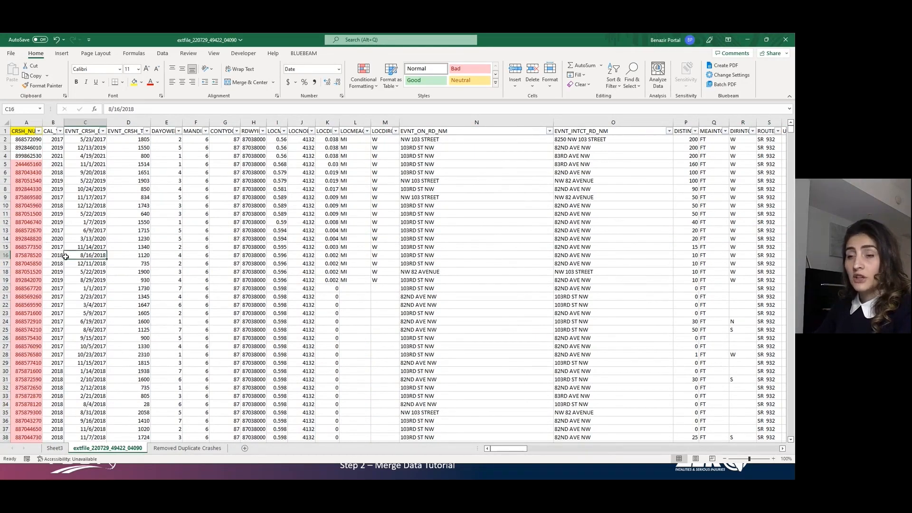
left_click(57, 247)
left_click(32, 244)
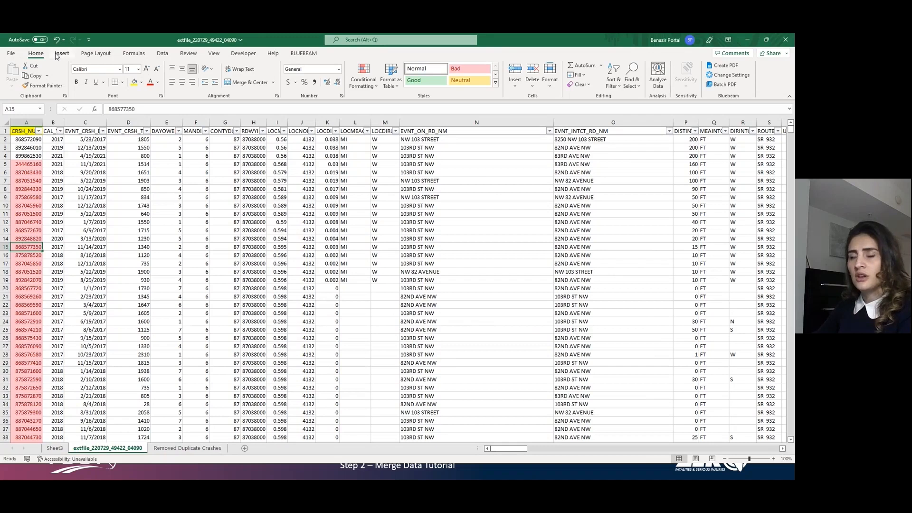
Step: Remove duplicate records from the whole table, comparing only the CRSH_NUM column and treating the first row as headers
left_click(163, 54)
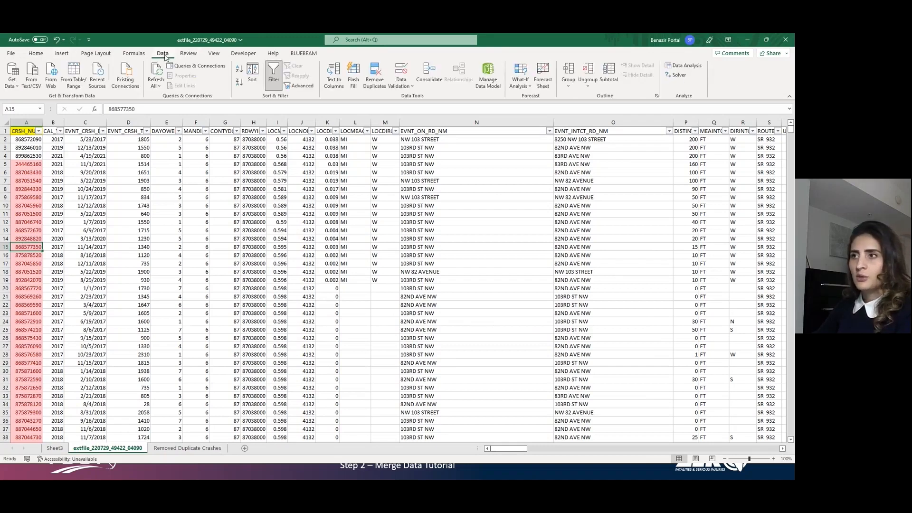
left_click(27, 123)
key("ctrl+Home")
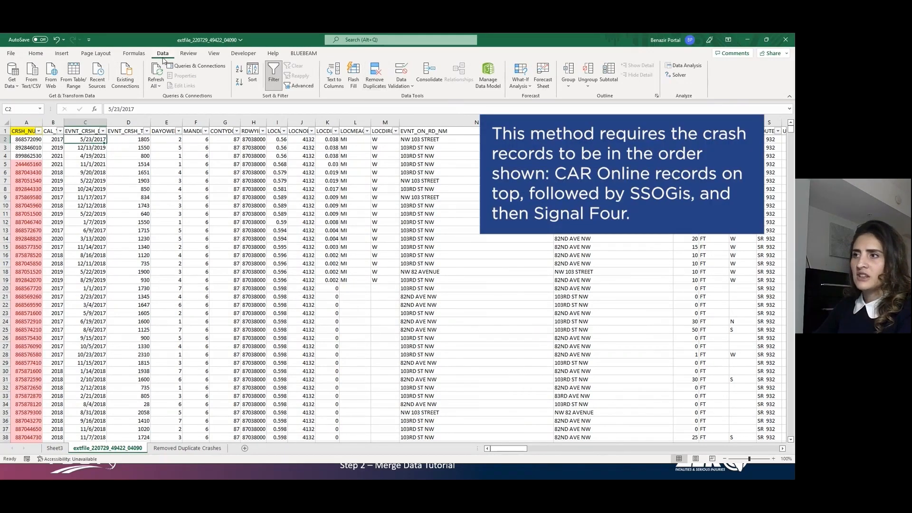
left_click(375, 74)
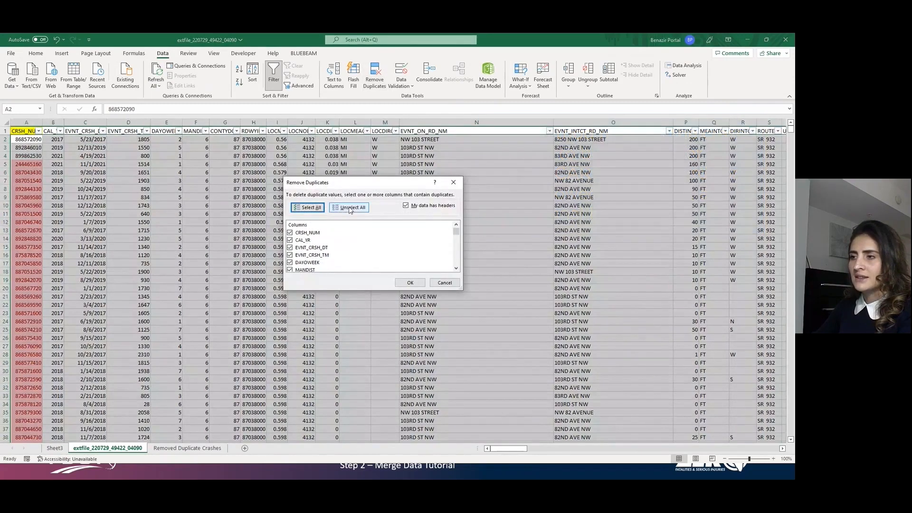
left_click(349, 208)
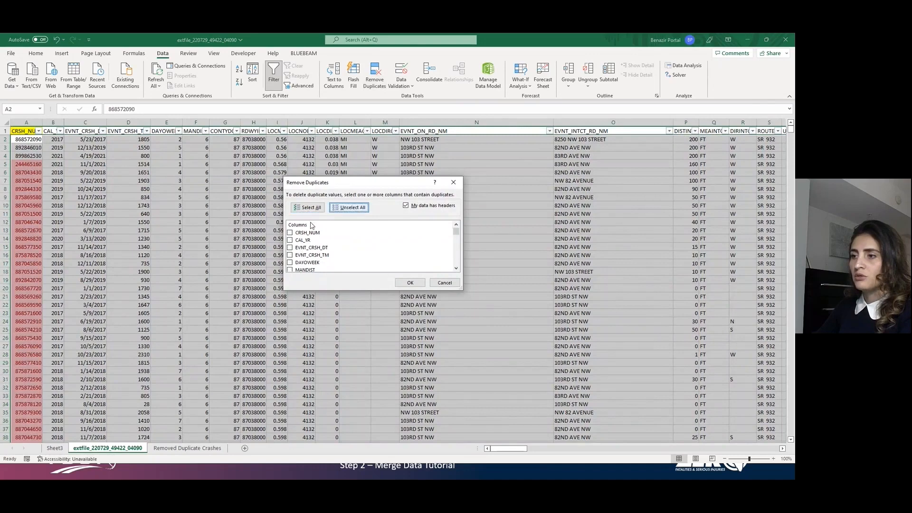
left_click(290, 233)
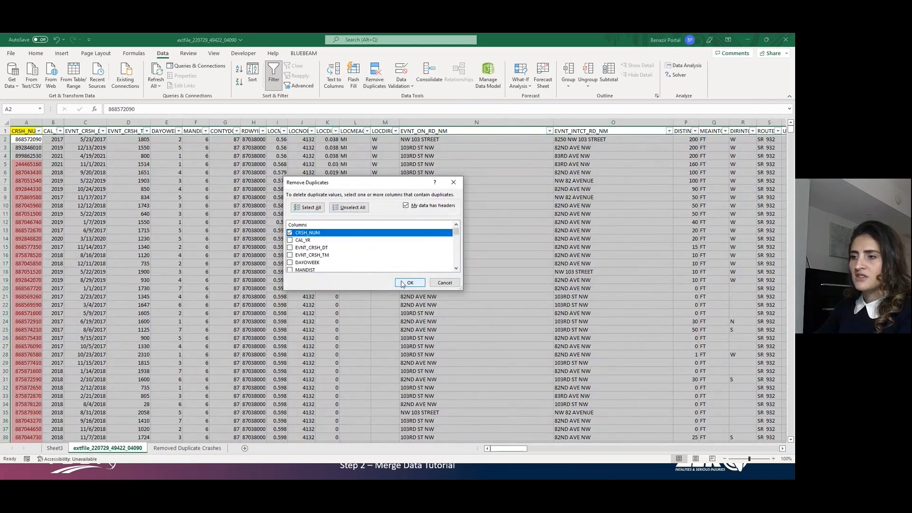
left_click(403, 283)
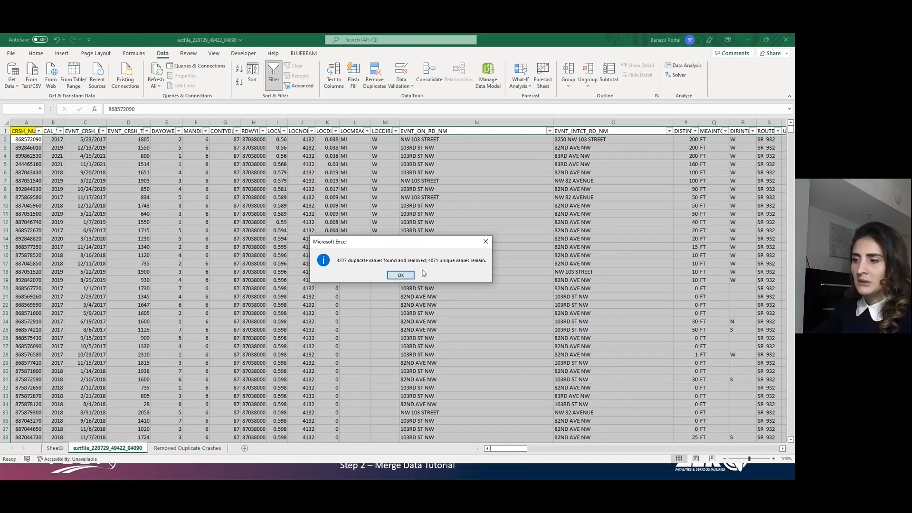
left_click(401, 276)
Step: Review the remaining crash numbers down column A, from the original extfile records through the SSOGis and Signal Four rows
left_click(85, 139)
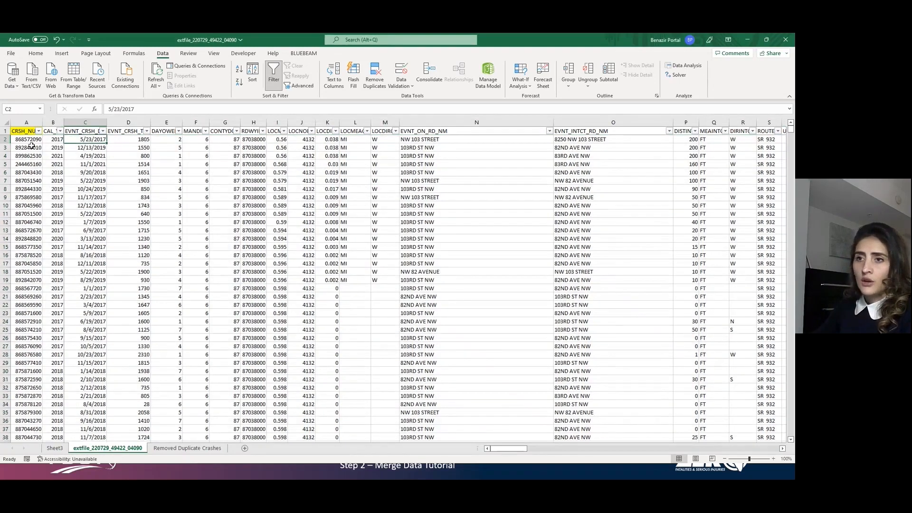
left_click(27, 122)
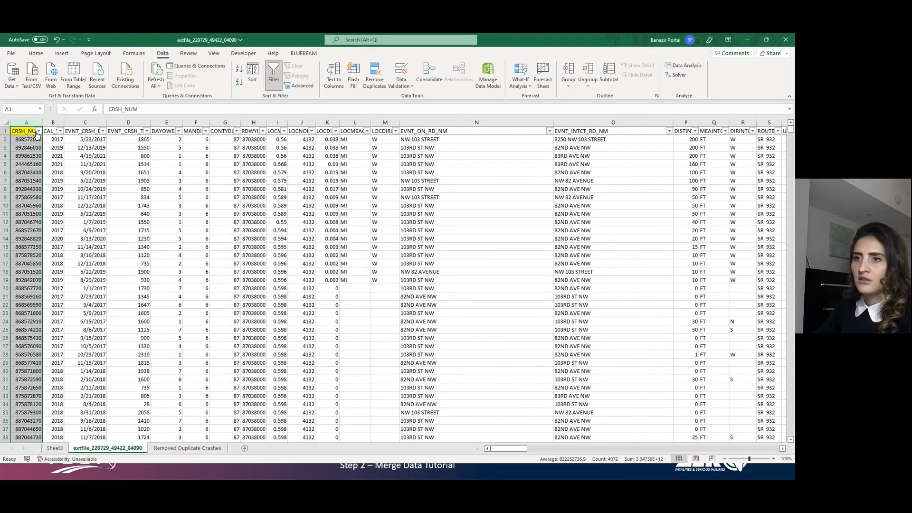
left_click(20, 129)
key("ctrl+shift+Down")
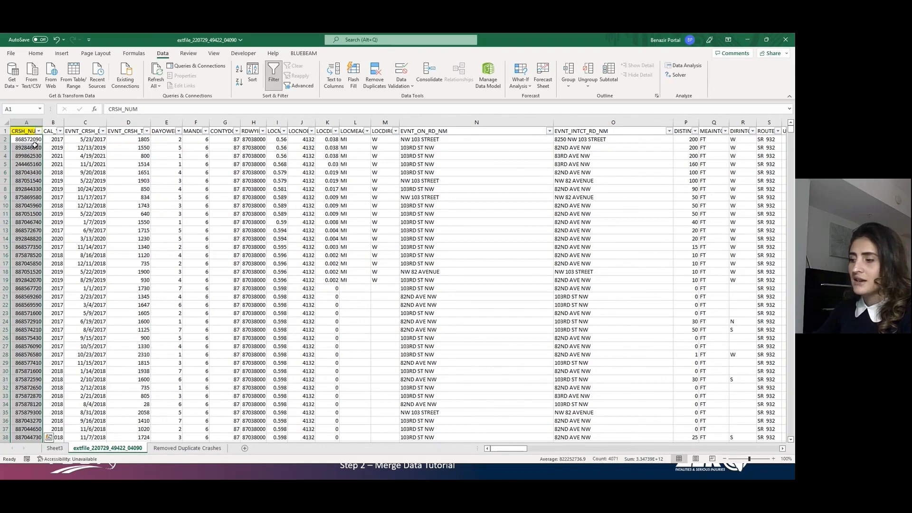
scroll(88, 180, "down", 2)
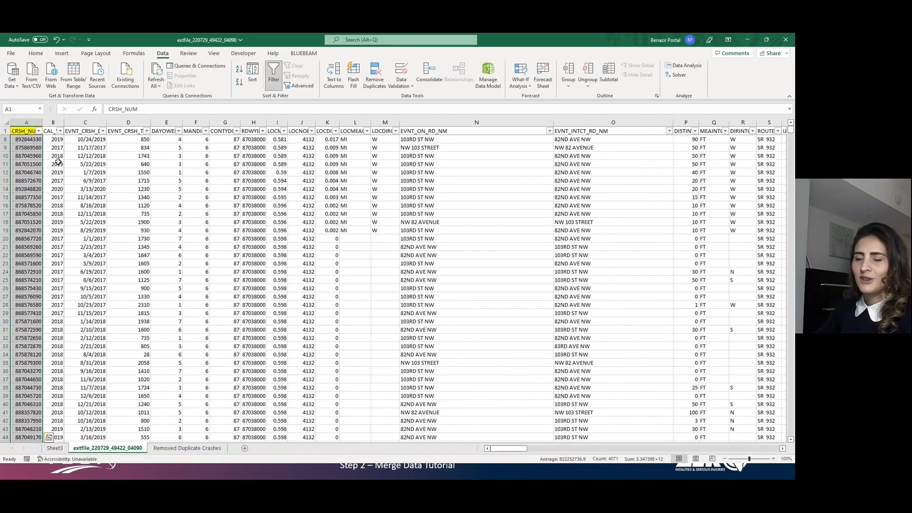
left_click_drag(790, 129, 791, 231)
scroll(42, 305, "down", 5)
left_click(42, 305)
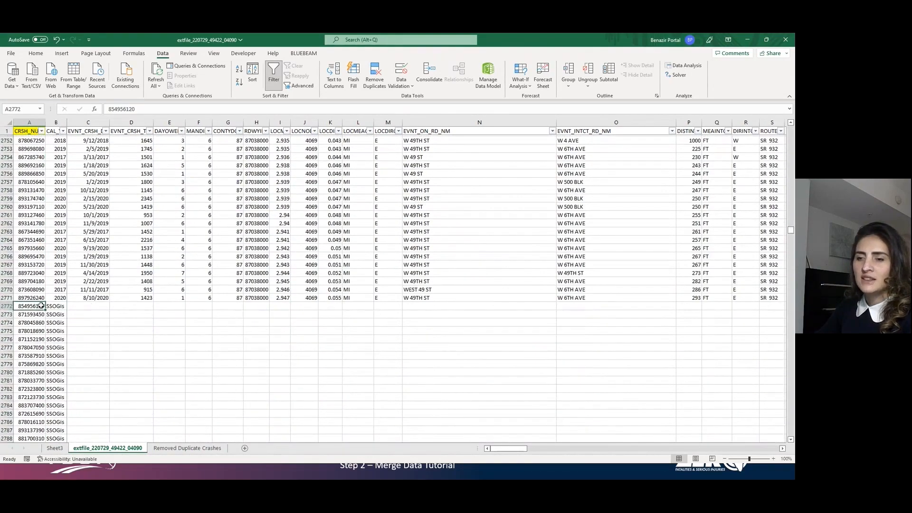
scroll(44, 305, "down", 20)
scroll(43, 305, "down", 15)
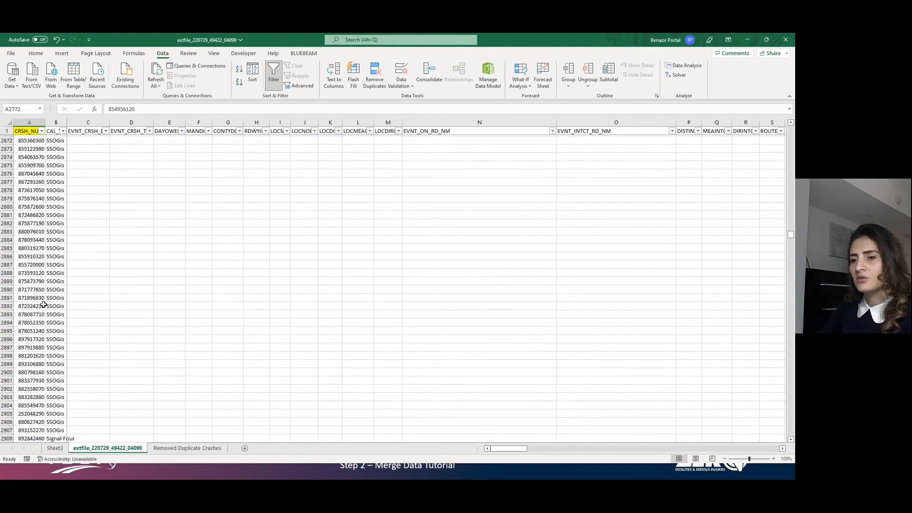
Step: Undo the removal of duplicate records
left_click(55, 41)
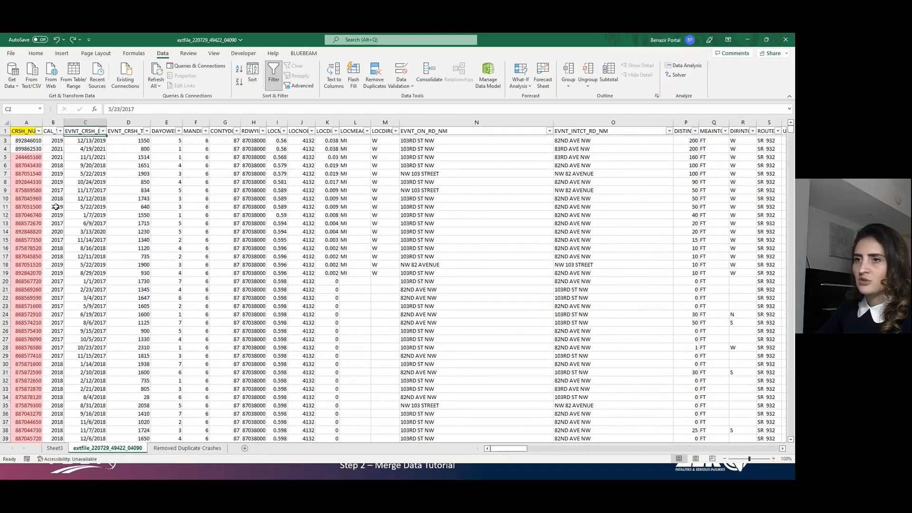
left_click(95, 172)
Step: Filter the CRSH_NUM column by the light red cell color so that only the duplicated crash numbers are listed
left_click(39, 130)
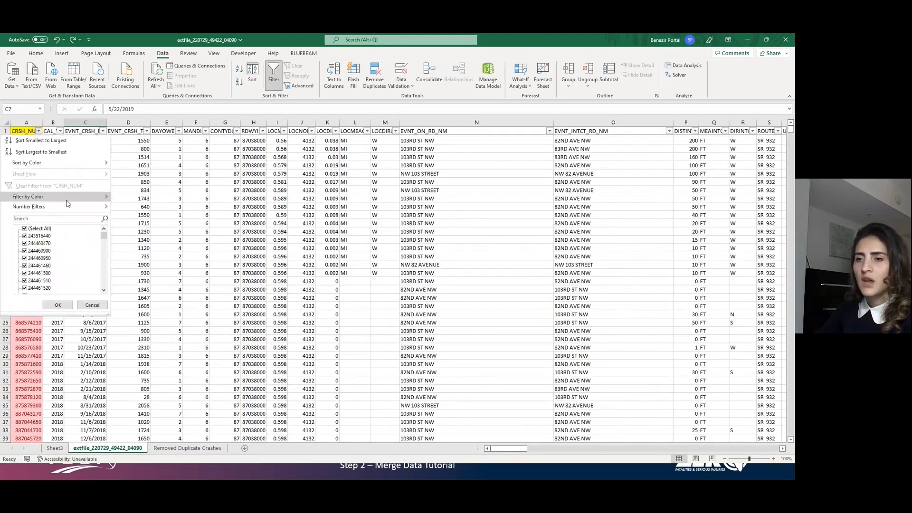
mouse_move(67, 200)
left_click(144, 210)
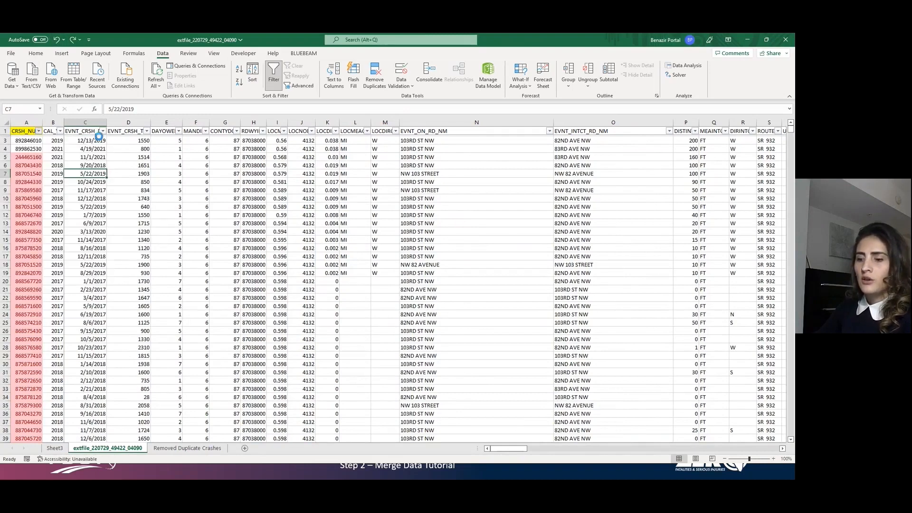
key("ctrl+a")
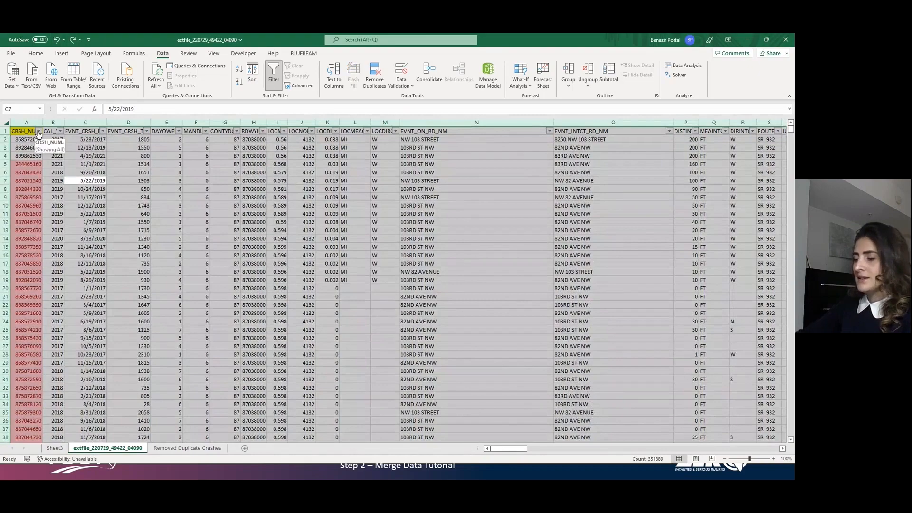
left_click(38, 132)
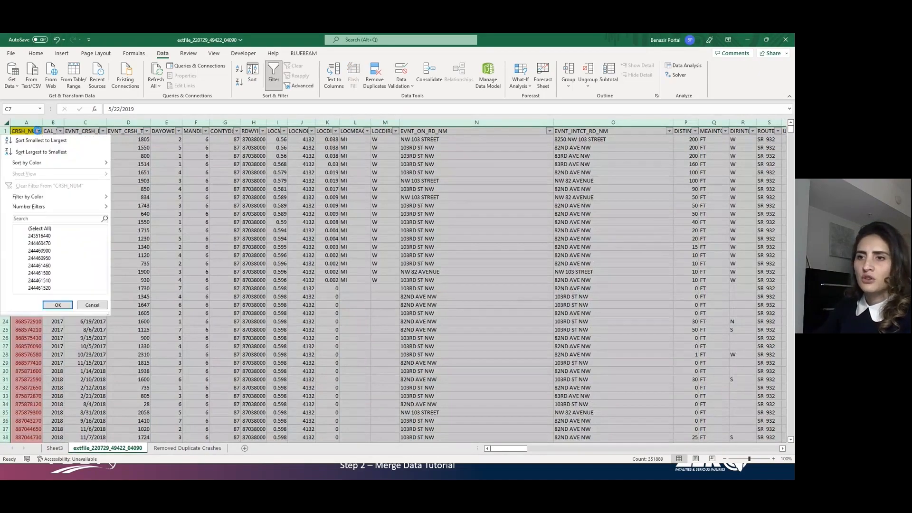
mouse_move(58, 197)
left_click(144, 210)
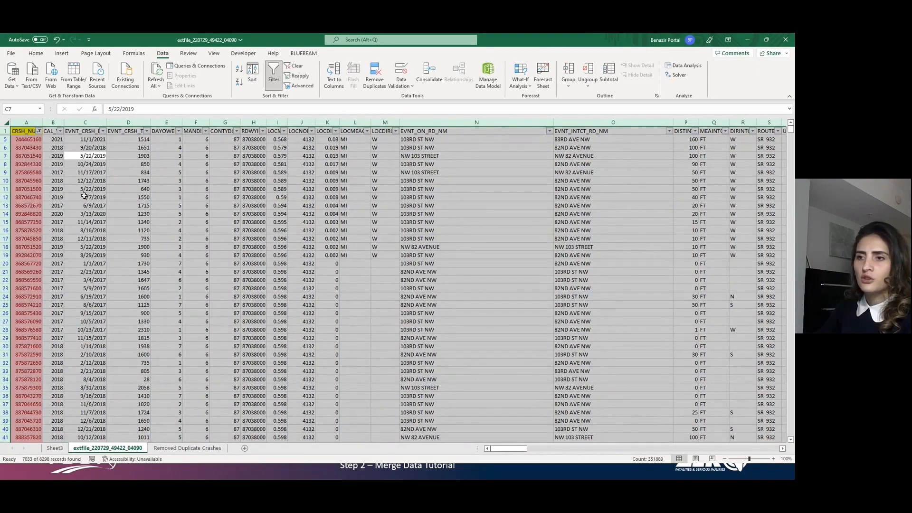
left_click(84, 196)
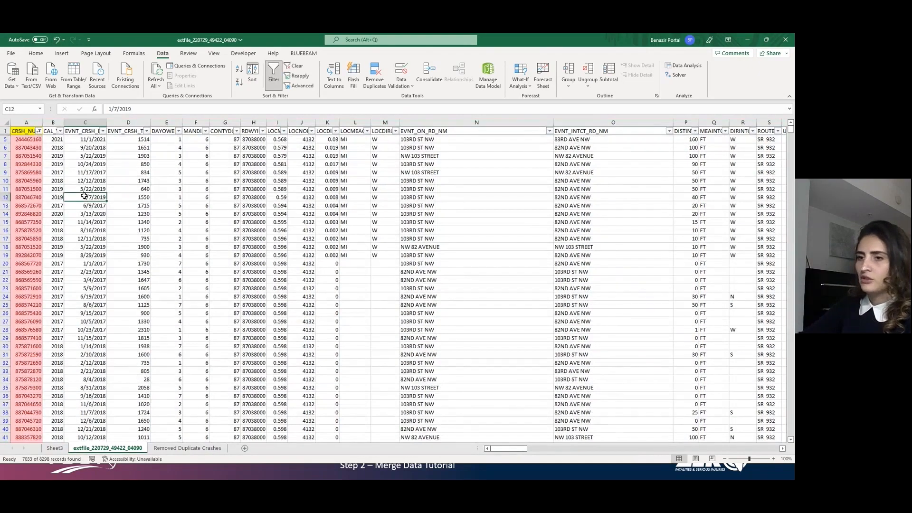
Step: Filter the CAL_YR column to SSOGis so that only the duplicated SSOGis records are listed
key("ctrl+Down")
key("Left")
key("Down")
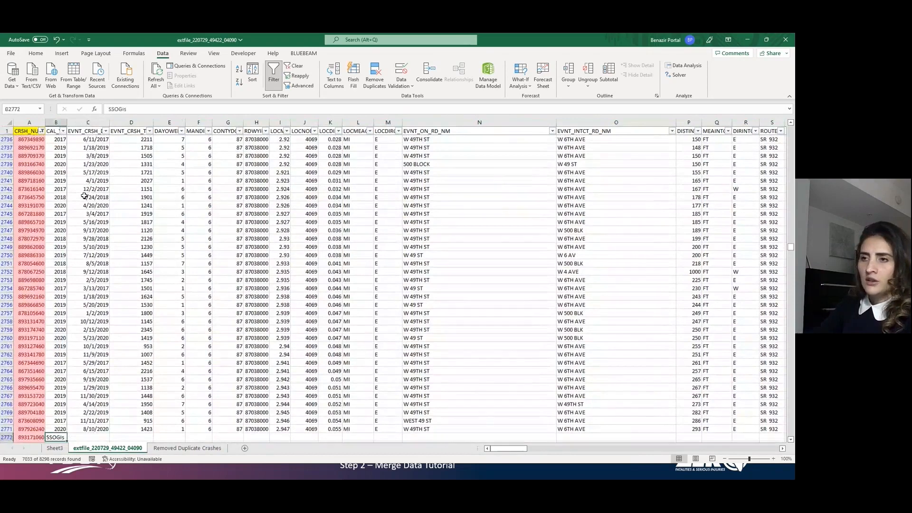
left_click(62, 131)
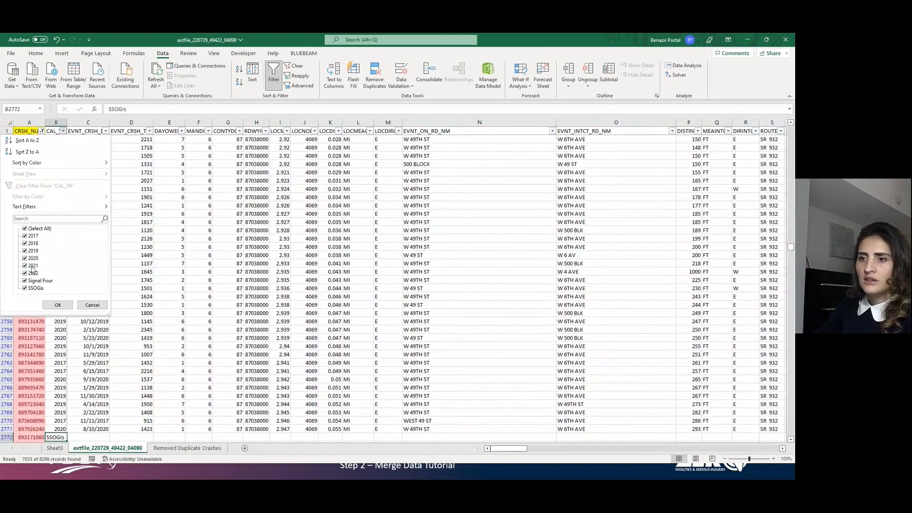
left_click(41, 228)
left_click(34, 288)
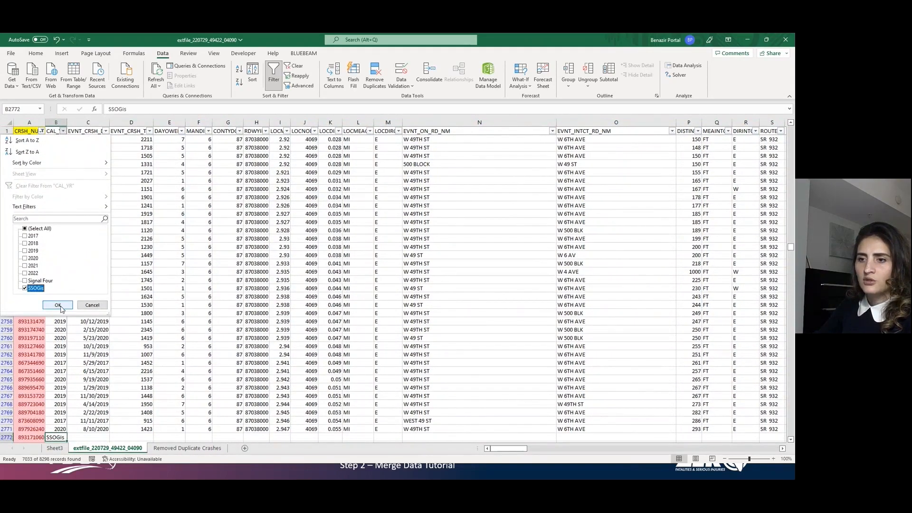
left_click(58, 305)
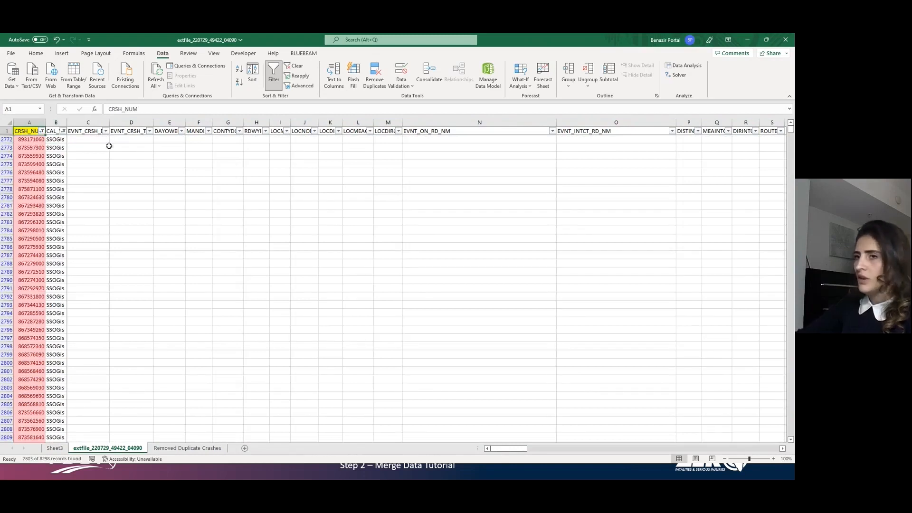
Step: Select the filtered SSOGis crash numbers down the CRSH_NUM column to check them
key("Down")
key("ctrl+shift+Down")
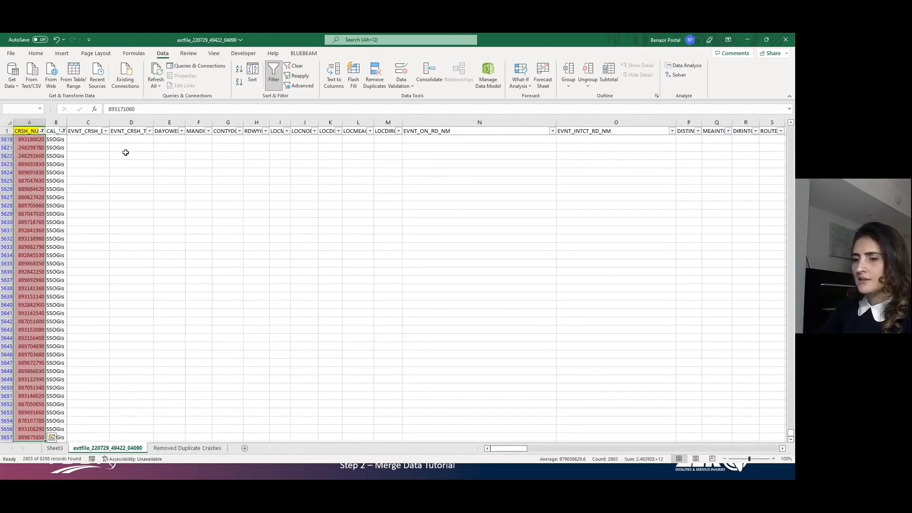
key("ctrl+q")
left_click(79, 331)
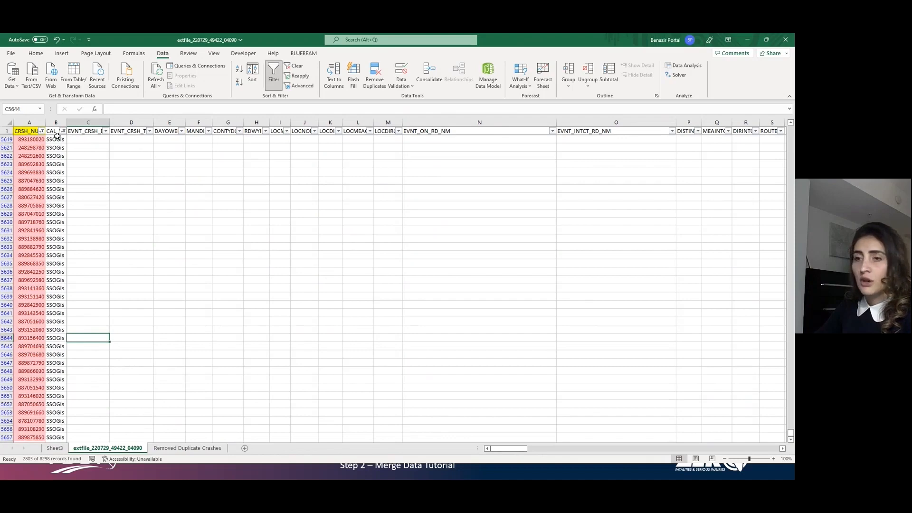
Step: Filter the CAL_YR column to Signal Four only and copy all of the listed duplicate crash numbers from column A
left_click(63, 131)
left_click(38, 281)
left_click(36, 288)
left_click(54, 305)
left_click(29, 139)
key("ctrl+shift+Down")
key("ctrl+c")
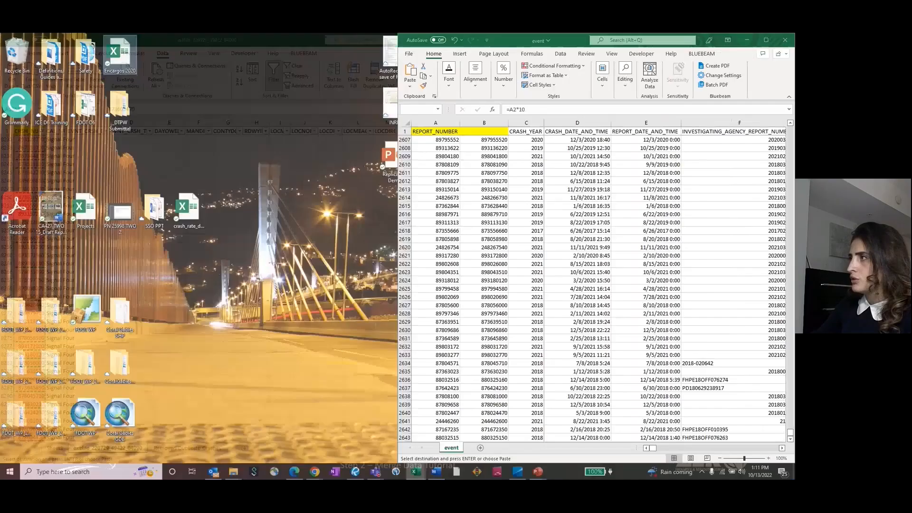
Step: Switch to the event workbook and paste the copied crash numbers as values below the last entry of column B, at B2644
key("alt+Tab")
left_click(766, 40)
left_click(92, 213)
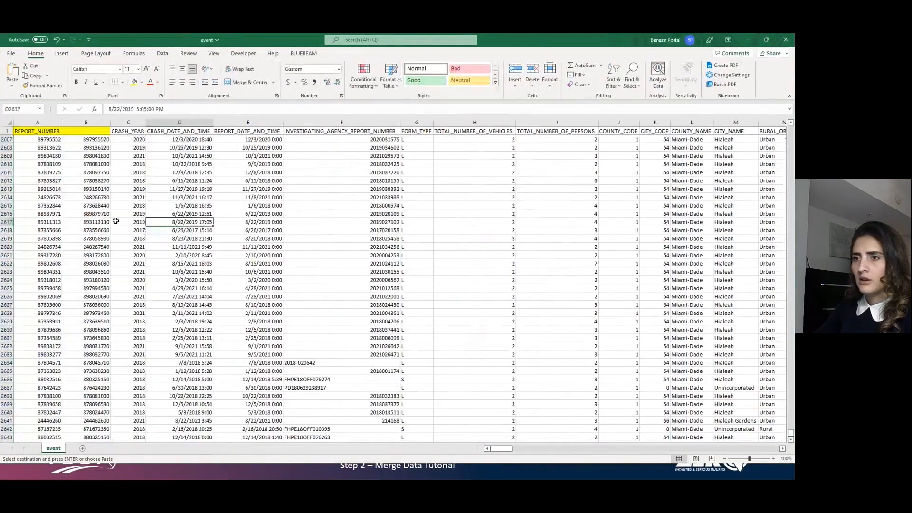
scroll(93, 211, "down", 6)
right_click(97, 296)
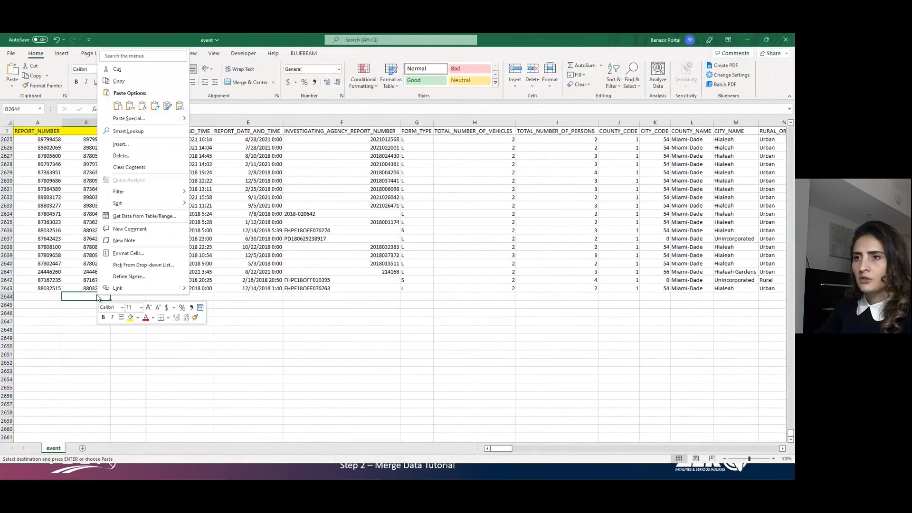
left_click(130, 107)
left_click(101, 207)
Step: Add filters to the whole event table and highlight the duplicate values in column B with the light red conditional format
key("ctrl+a")
key("ctrl+shift+l")
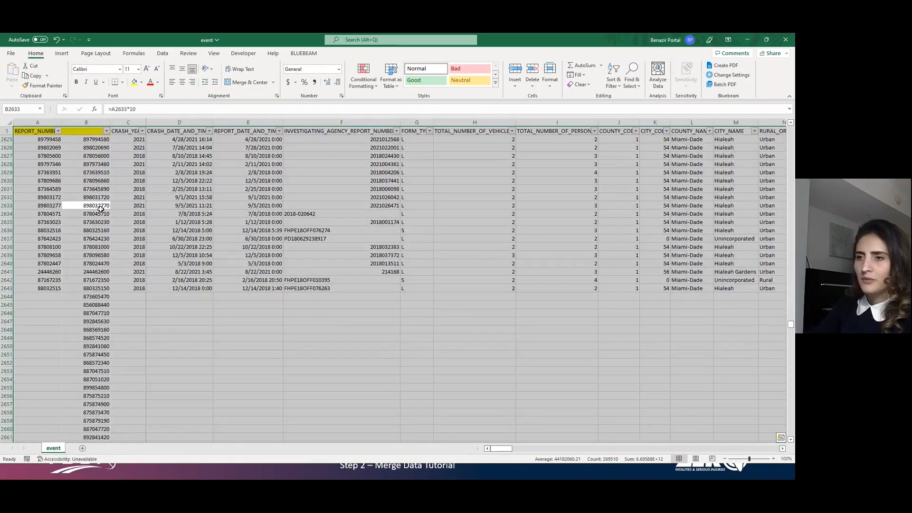
left_click(86, 122)
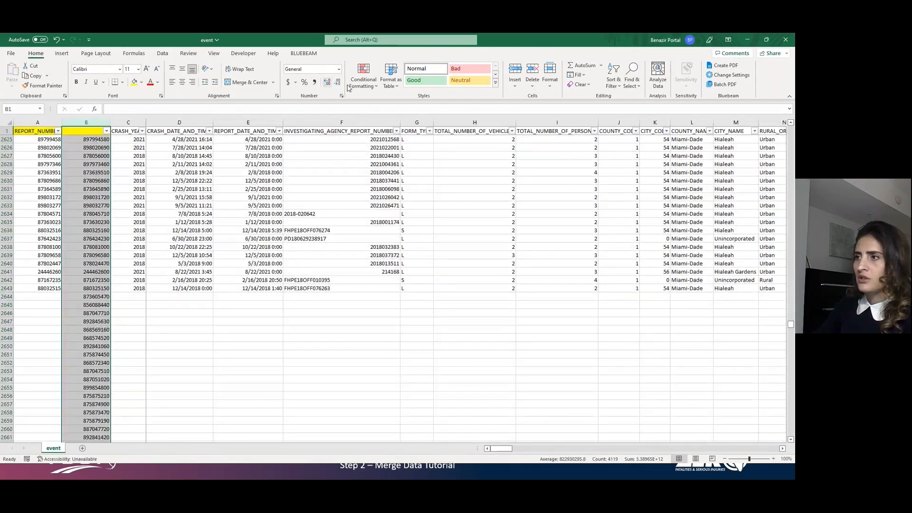
left_click(363, 76)
mouse_move(379, 105)
left_click(471, 222)
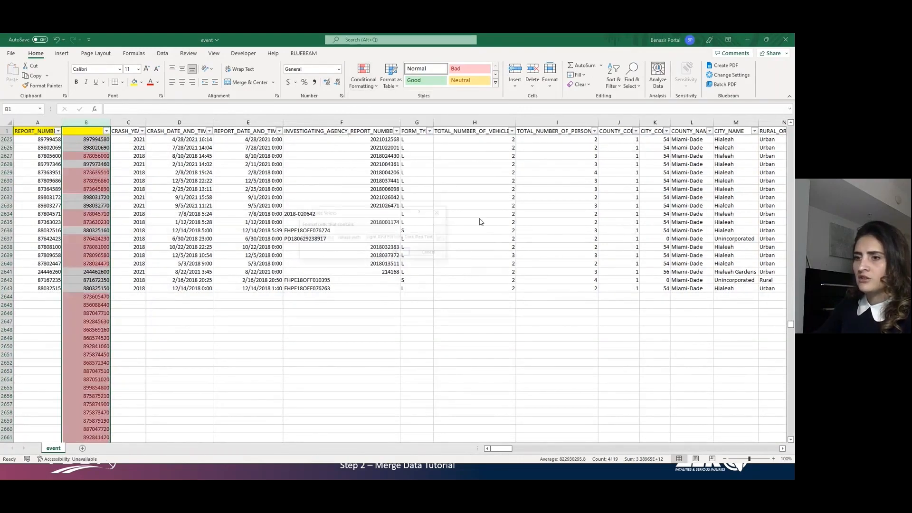
left_click(395, 253)
Step: Filter column B by the light red cell color so that only the duplicated crash numbers are listed
left_click(180, 221)
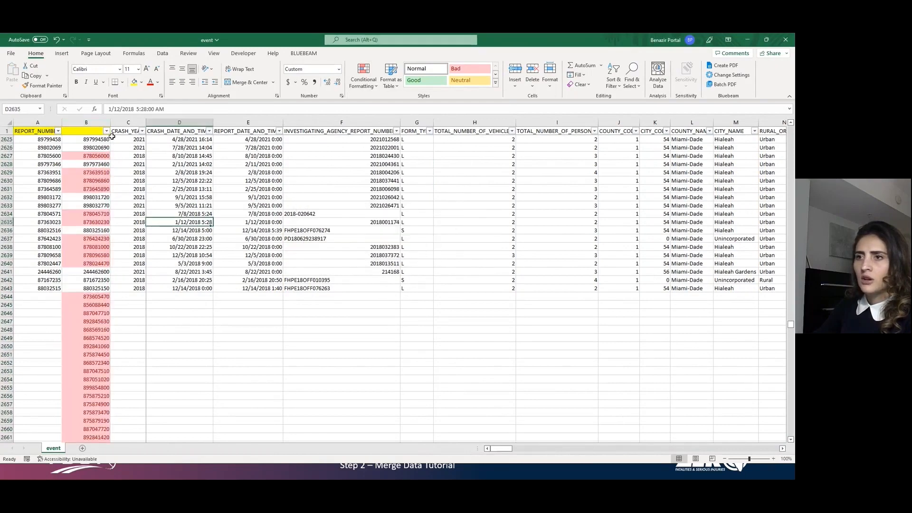
left_click(107, 131)
mouse_move(48, 196)
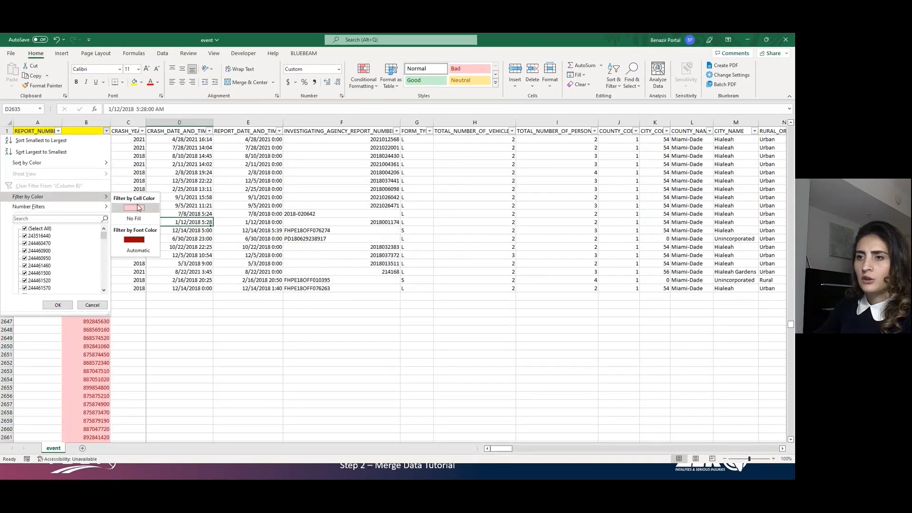
left_click(138, 208)
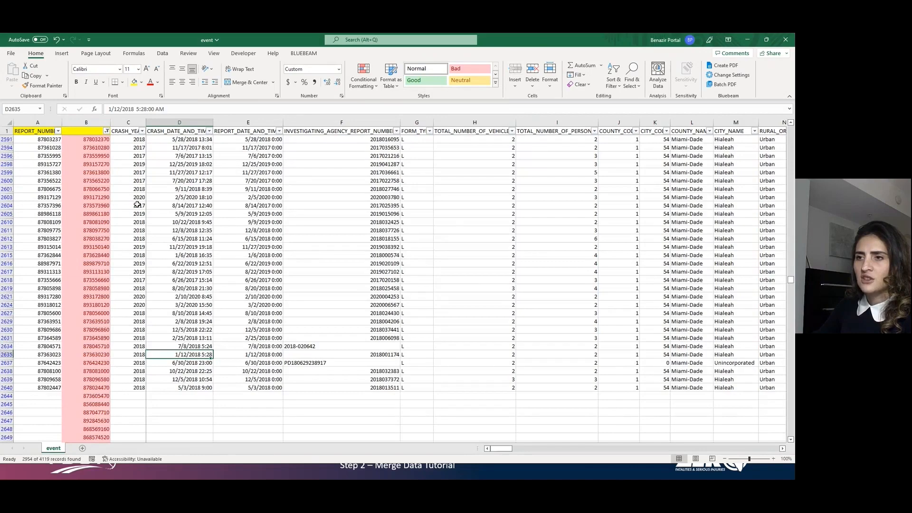
Step: Clear the contents of the filtered duplicate event records across all table columns, from row 2 through row 2640
left_click(34, 131)
key("Down")
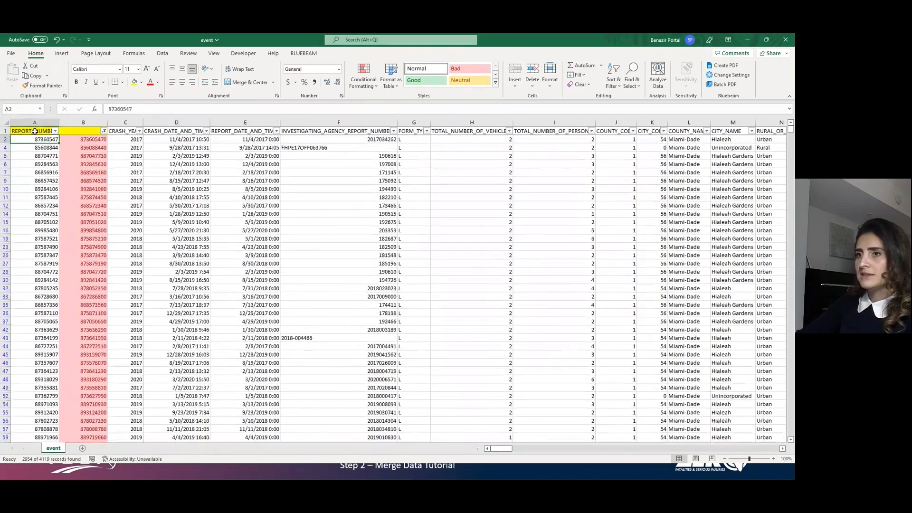
key("ctrl+shift+Down")
key("ctrl+shift+Right")
key("ctrl+shift+Right")
key("ctrl+shift+Right")
key("ctrl+shift+Right")
key("ctrl+shift+Right")
key("ctrl+shift+Right")
key("ctrl+shift+Right")
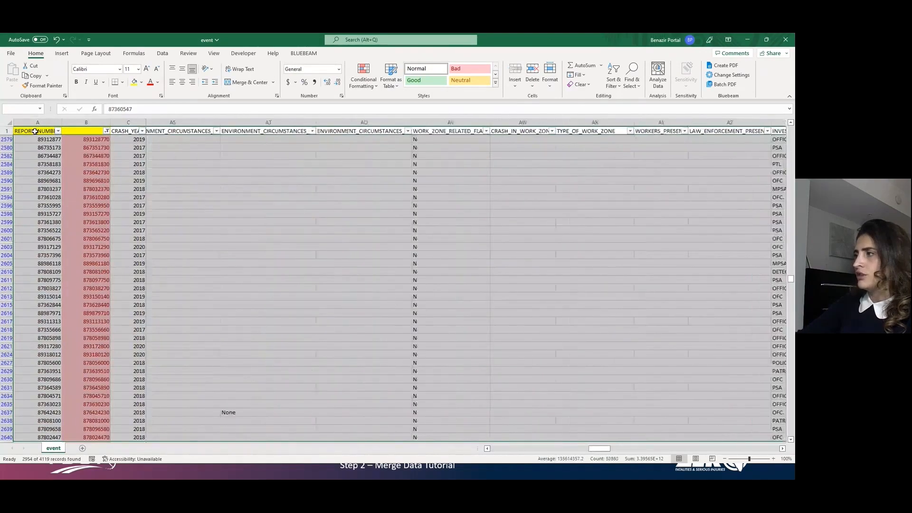
key("ctrl+shift+Left")
key("Delete")
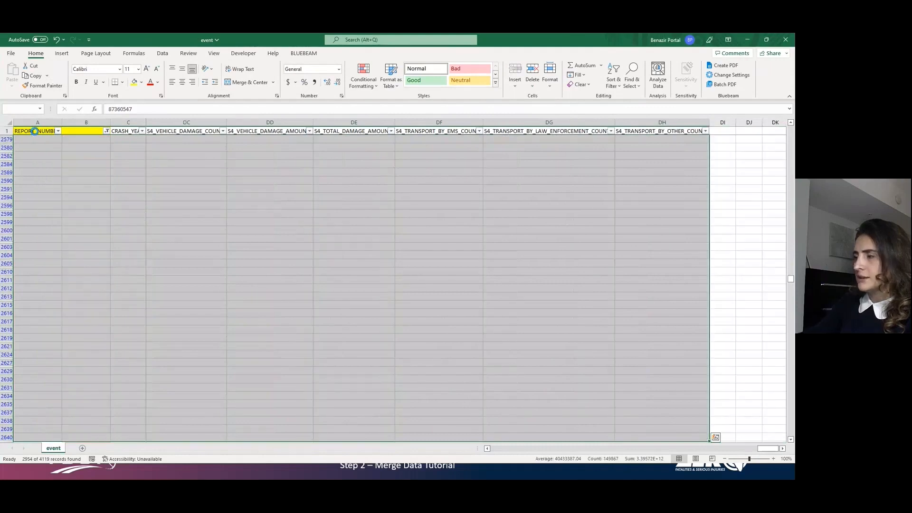
Step: Clear the pasted crash numbers in column B from B2644 down to the last one
scroll(135, 245, "down", 9)
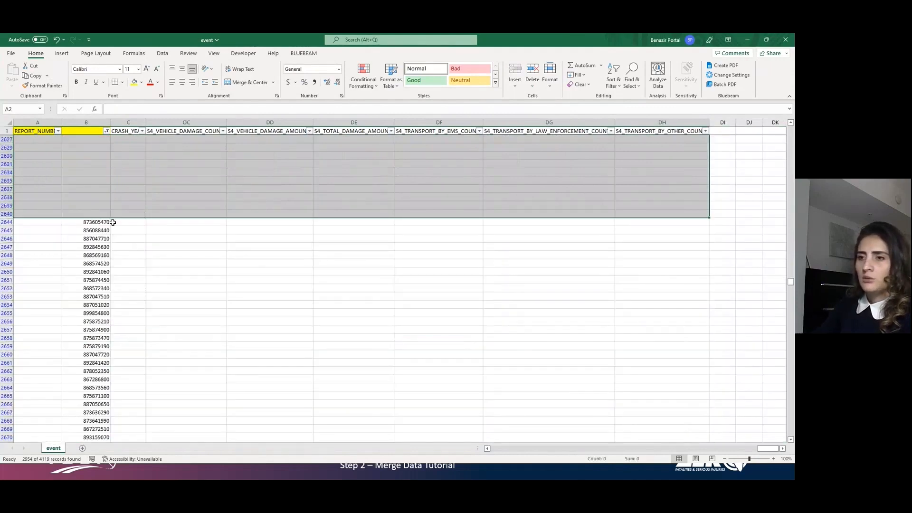
left_click(101, 223)
key("ctrl+shift+Down")
key("Delete")
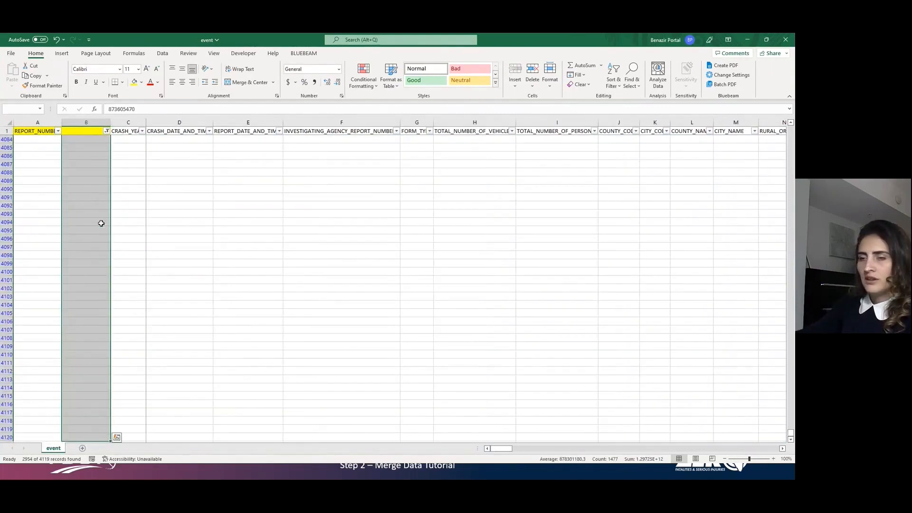
Step: Check column B down to the end of the sheet for leftover values and return to the first rows
scroll(123, 214, "up", 17)
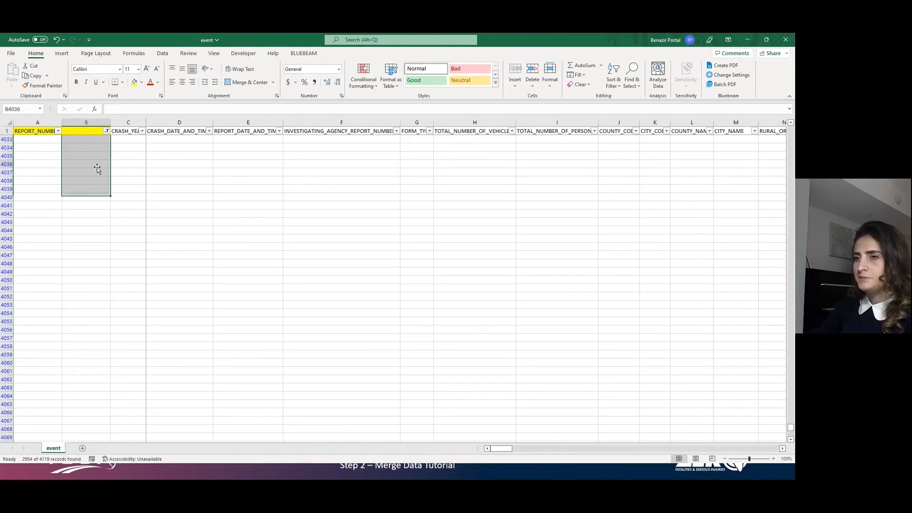
left_click(96, 165)
key("ctrl+Down")
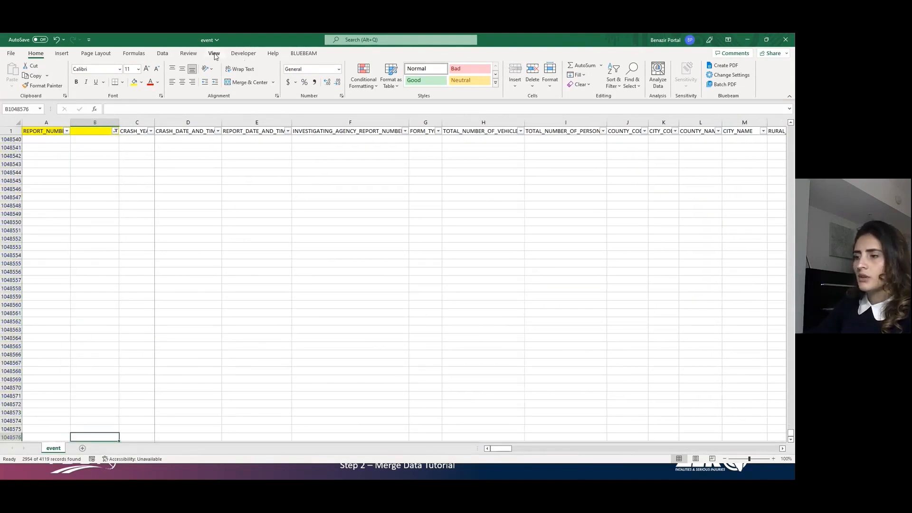
key("ctrl+Up")
key("Left")
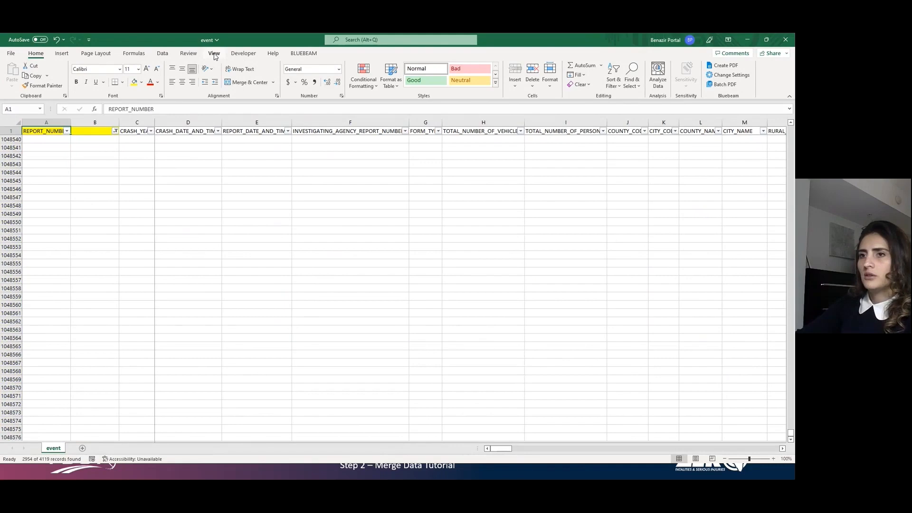
key("ctrl+Home")
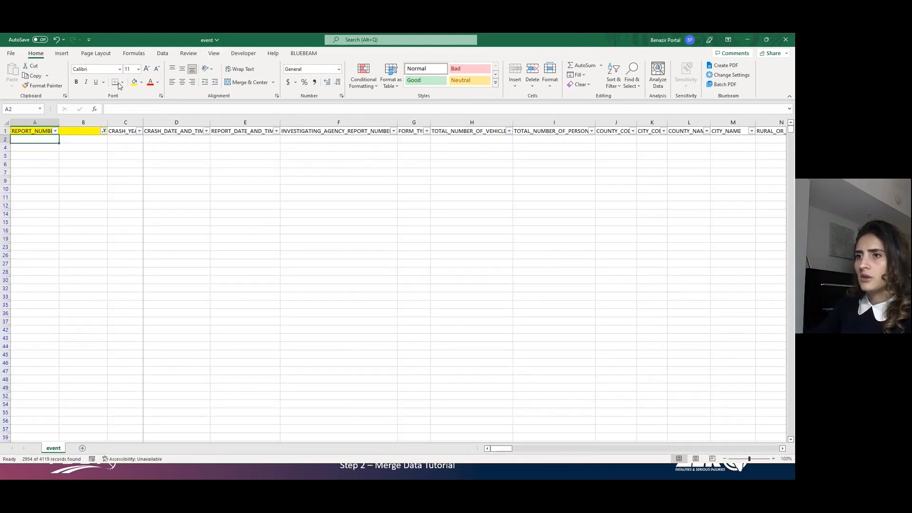
Step: Clear the filter from the event table and delete the helper crash number column B
left_click(162, 53)
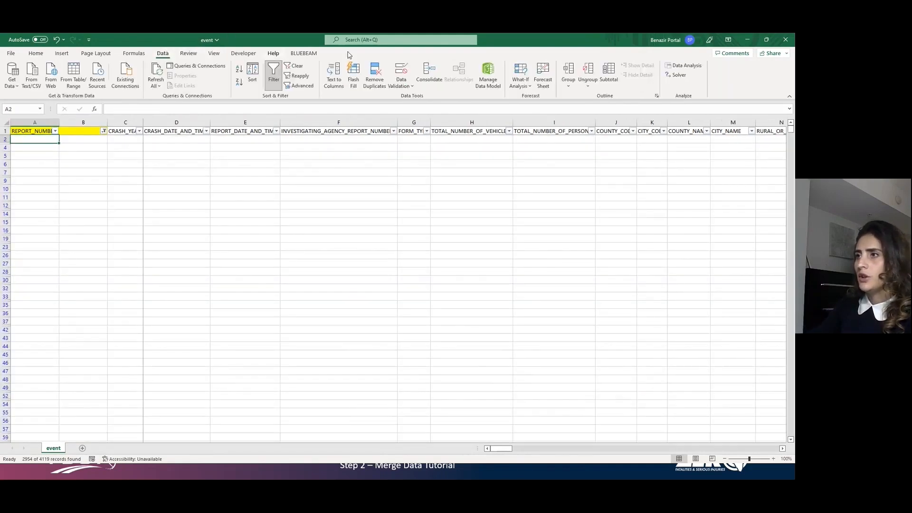
left_click(297, 65)
right_click(83, 123)
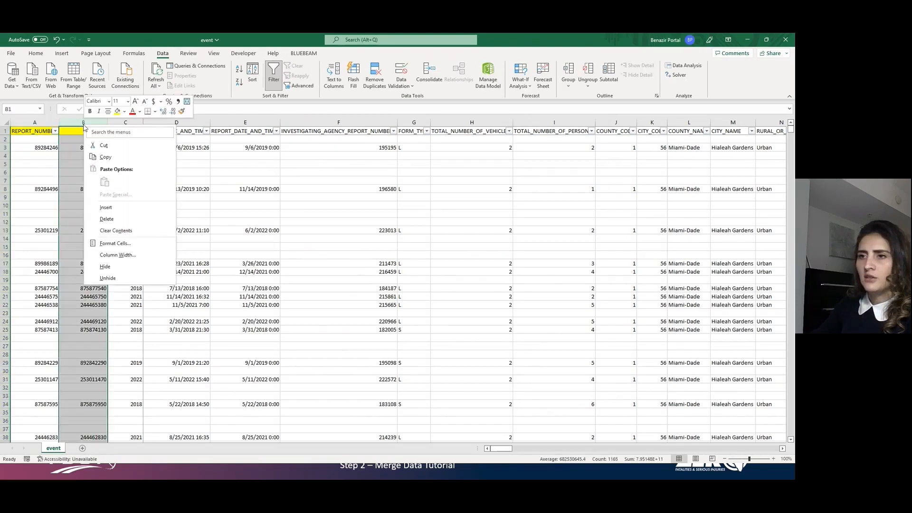
left_click(106, 219)
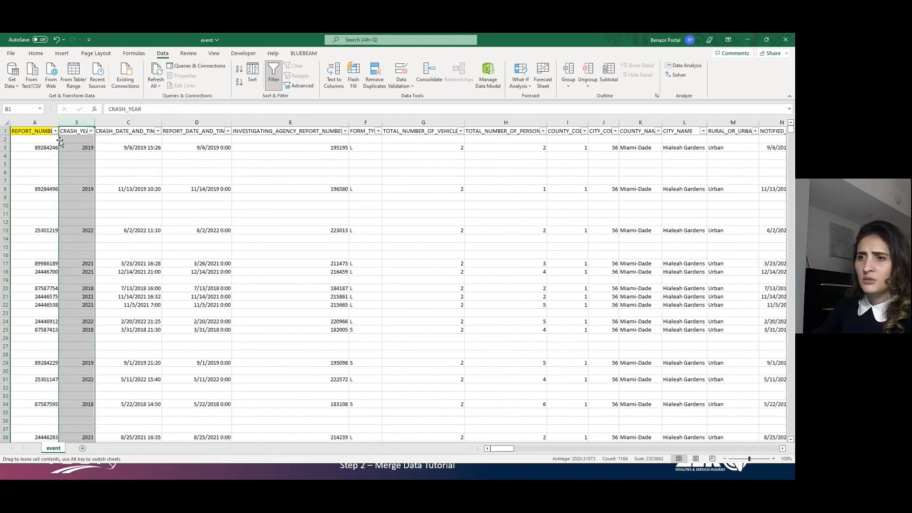
Step: Sort the event table by CRASH_YEAR from smallest to largest to bring the remaining records together without blank rows
left_click(34, 139)
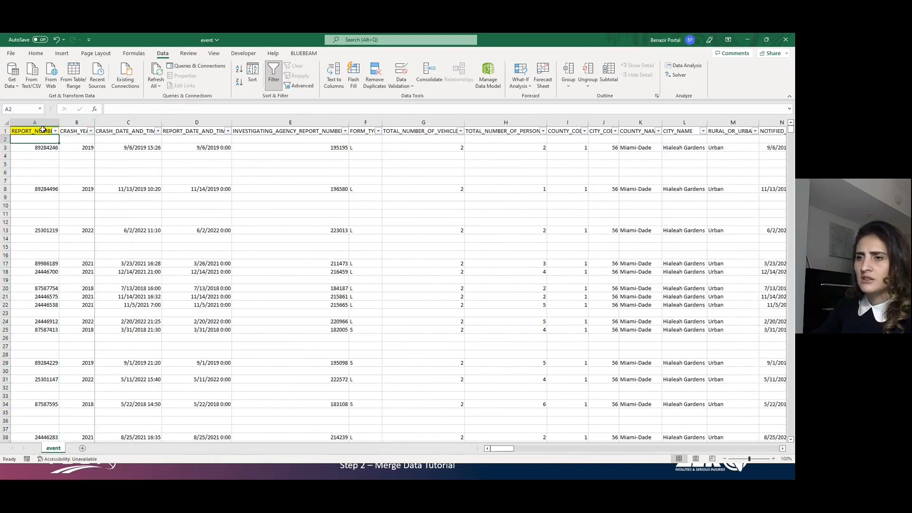
left_click(91, 131)
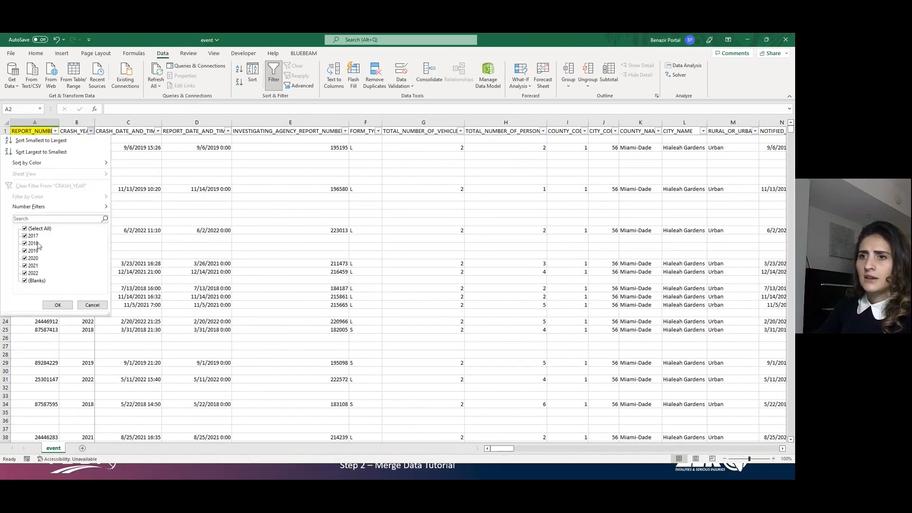
key("Escape")
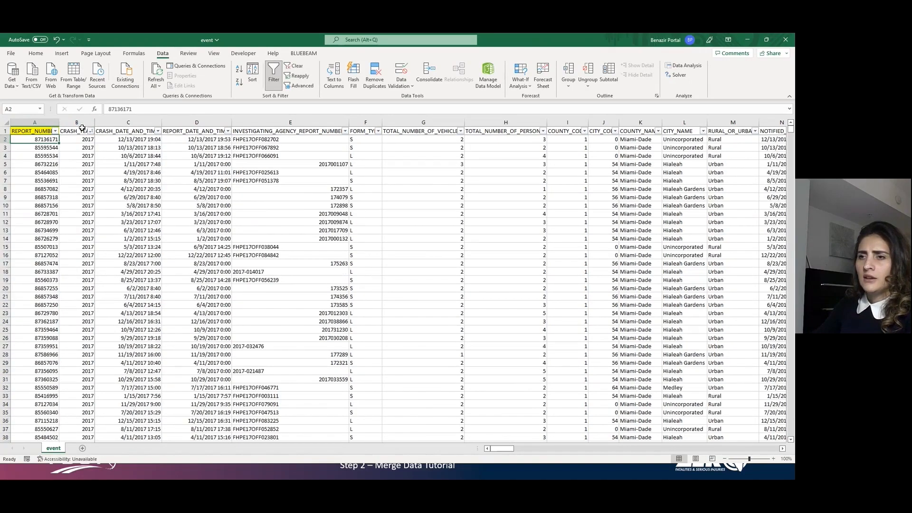
left_click(83, 124)
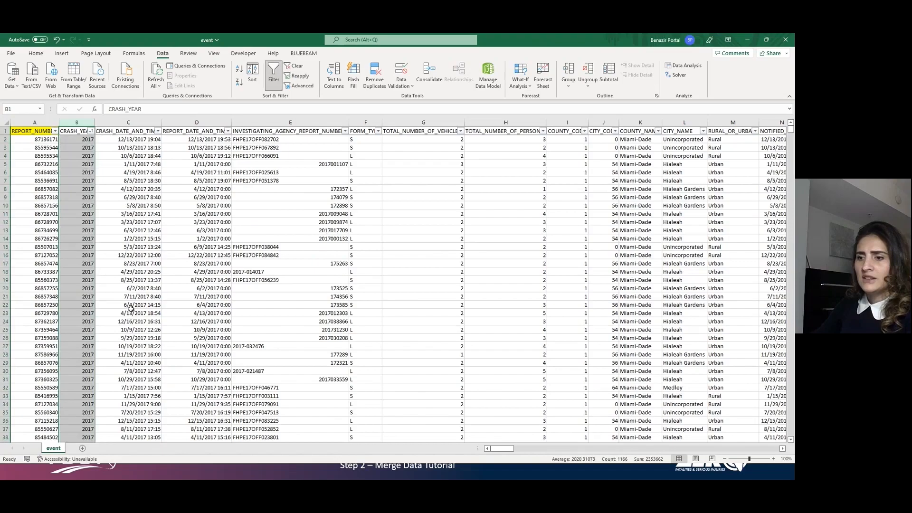
left_click(136, 247)
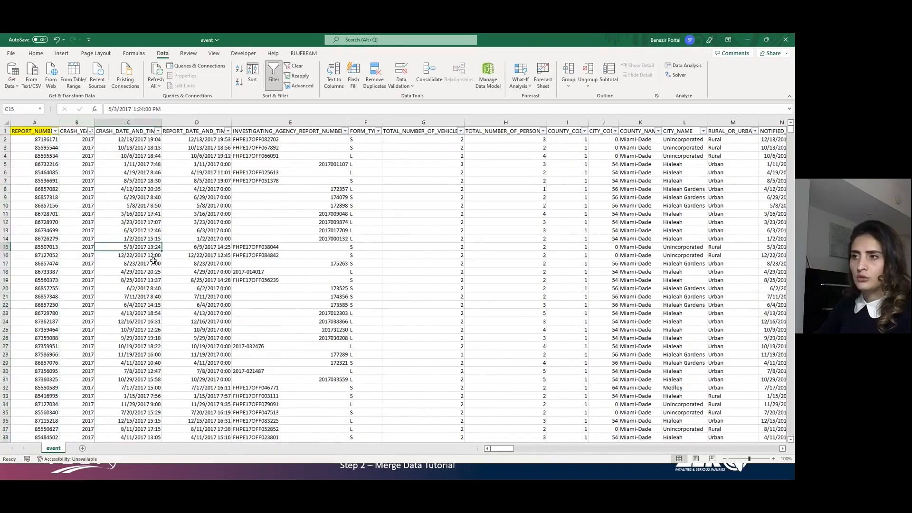
Step: Save the workbook as a CSV file named event_cleaned data in the RAW Data folder
left_click(12, 55)
left_click(33, 164)
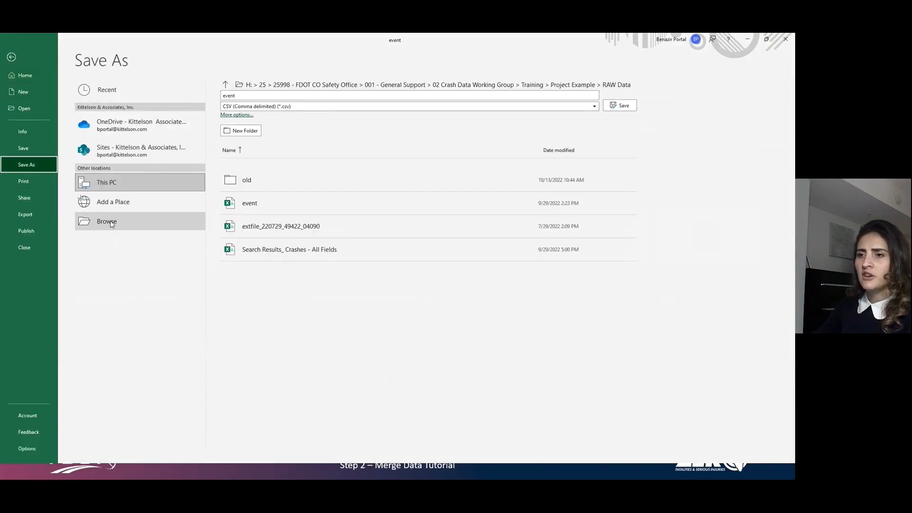
left_click(111, 223)
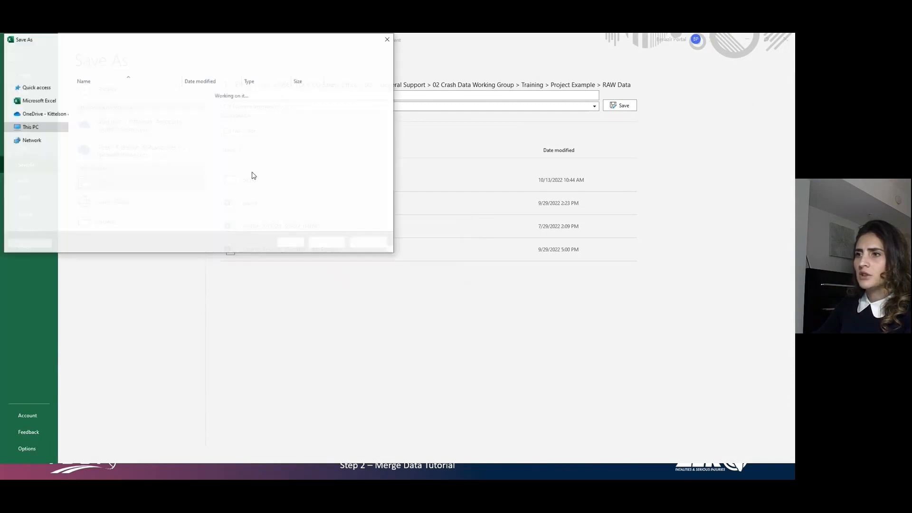
key("Return")
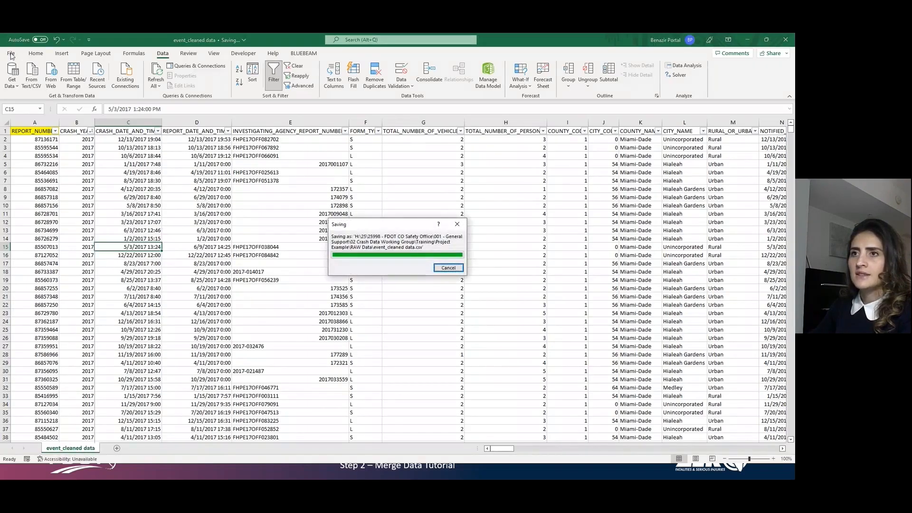
Step: Save the event_cleaned data file also as an Excel Workbook (*.xlsx) in the RAW Data folder
scroll(156, 200, "down", 8)
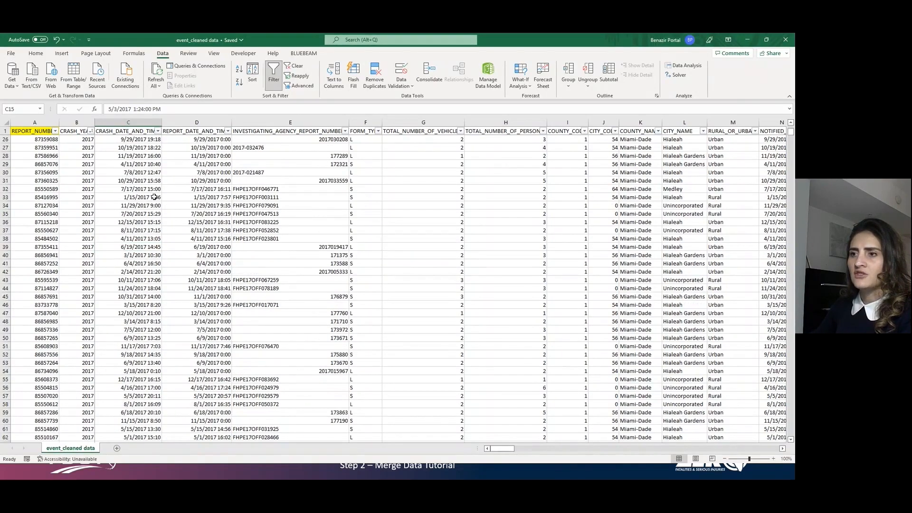
scroll(154, 197, "up", 8)
left_click(150, 181)
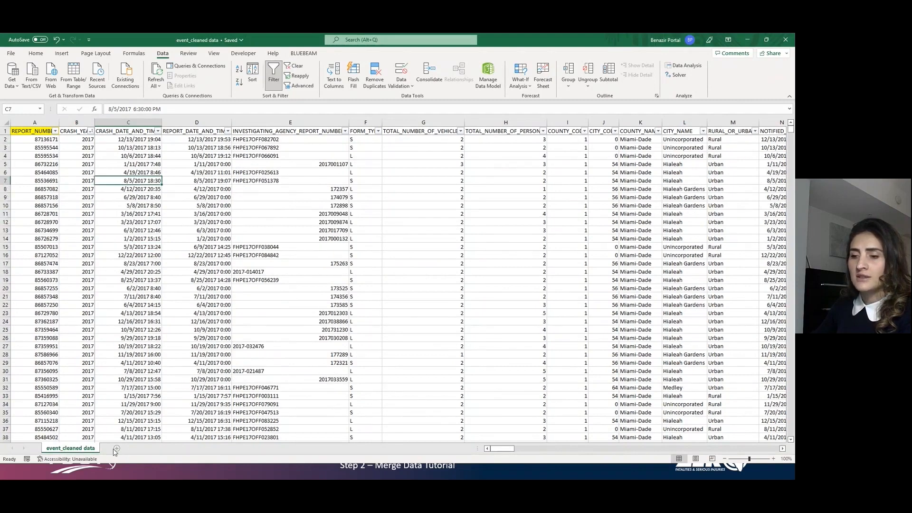
left_click(10, 54)
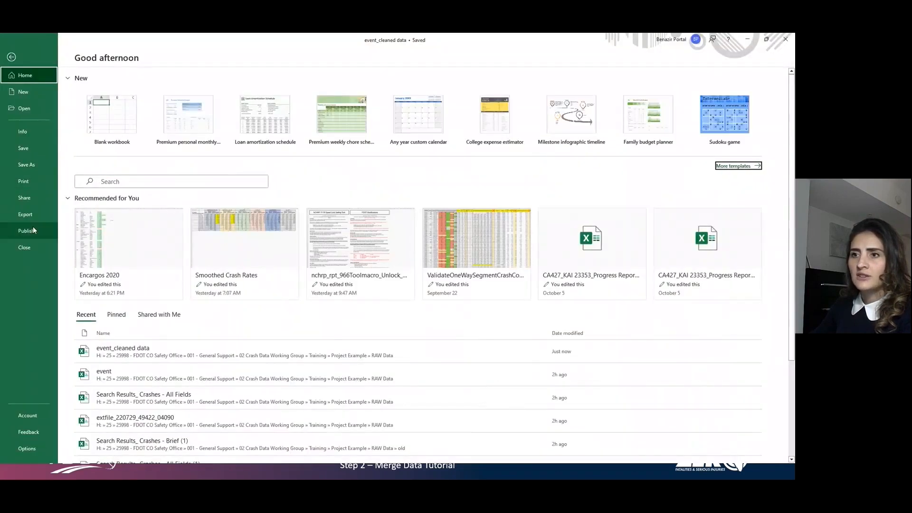
left_click(33, 164)
left_click(283, 107)
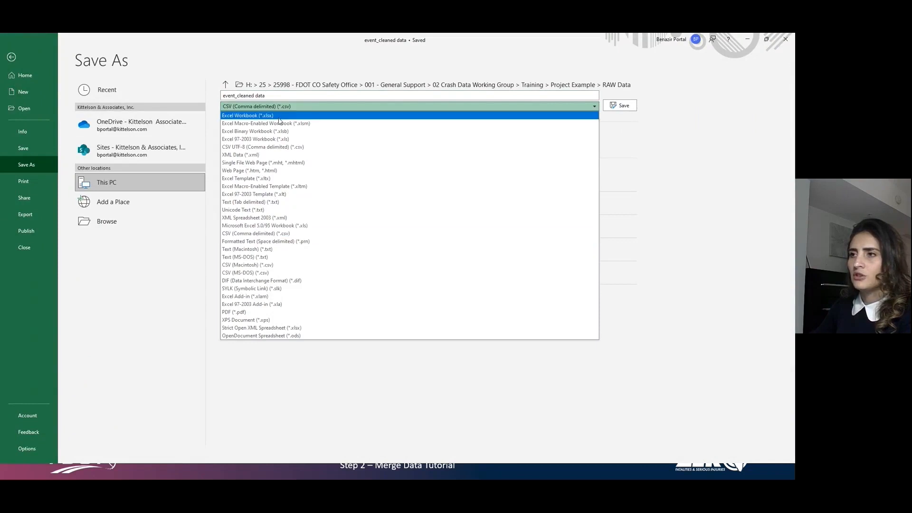
left_click(280, 116)
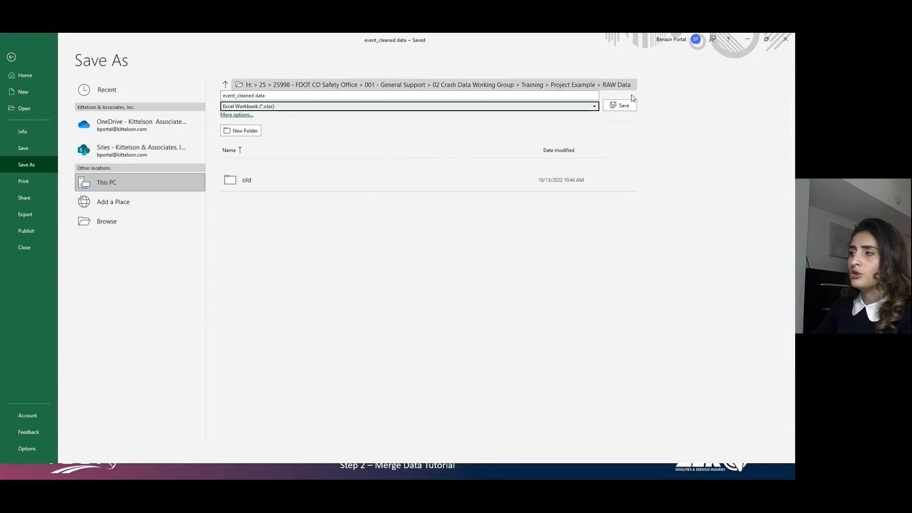
left_click(622, 106)
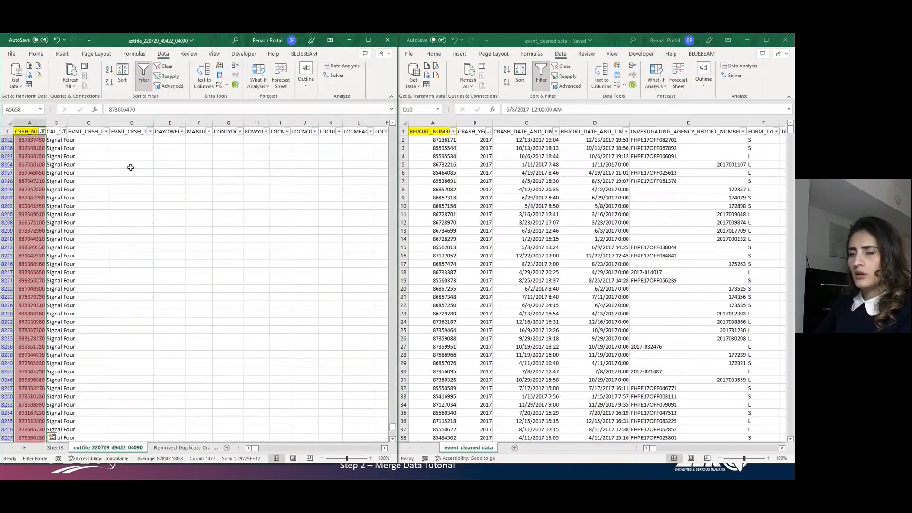
Step: Clear the filter in the extfile_220729_49422_04090 sheet to show all combined crash records
scroll(131, 167, "up", 1)
left_click(158, 151)
left_click(165, 67)
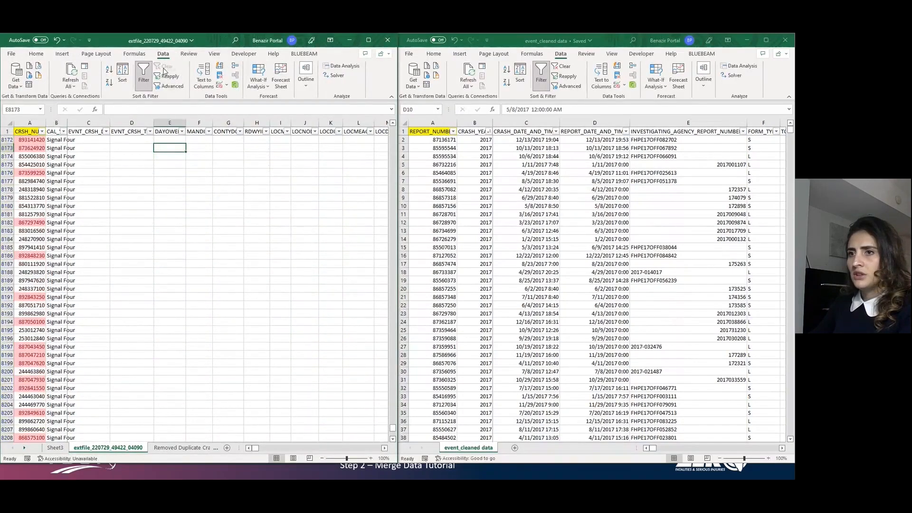
left_click(71, 183)
left_click(29, 122)
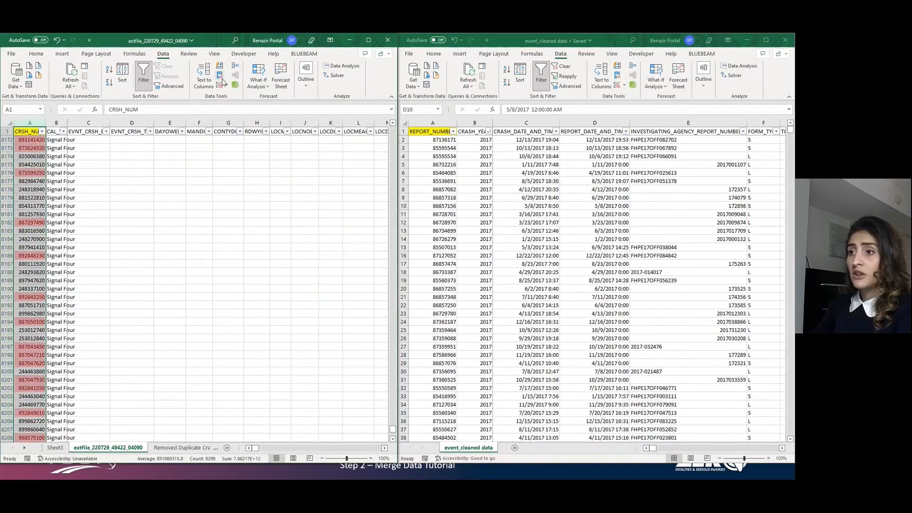
double_click(212, 45)
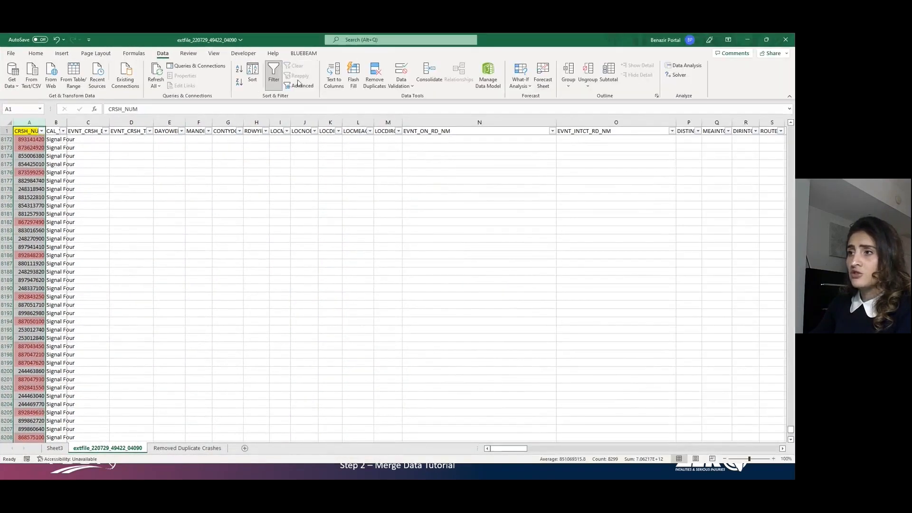
left_click(380, 76)
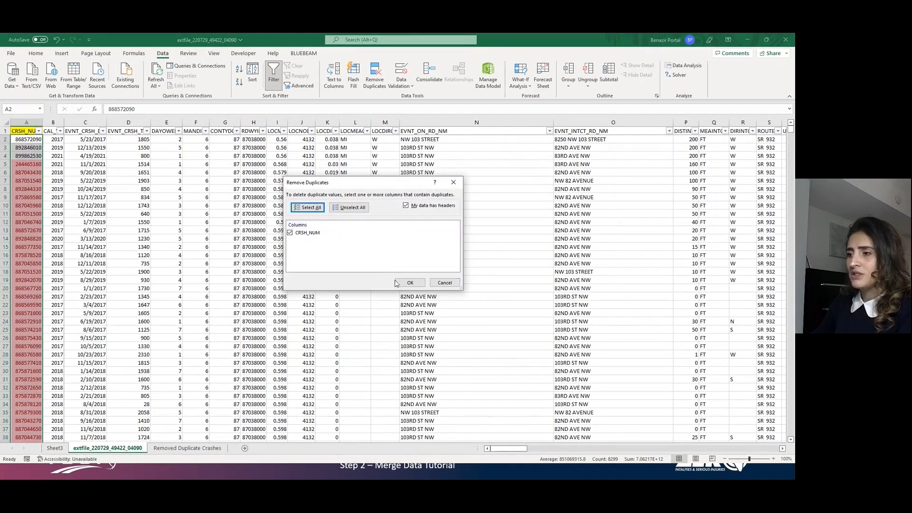
left_click(440, 284)
Step: Remove duplicates from the whole extfile table using only CRSH_NUM as the comparison column, with headers enabled
left_click(128, 180)
key("ctrl+a")
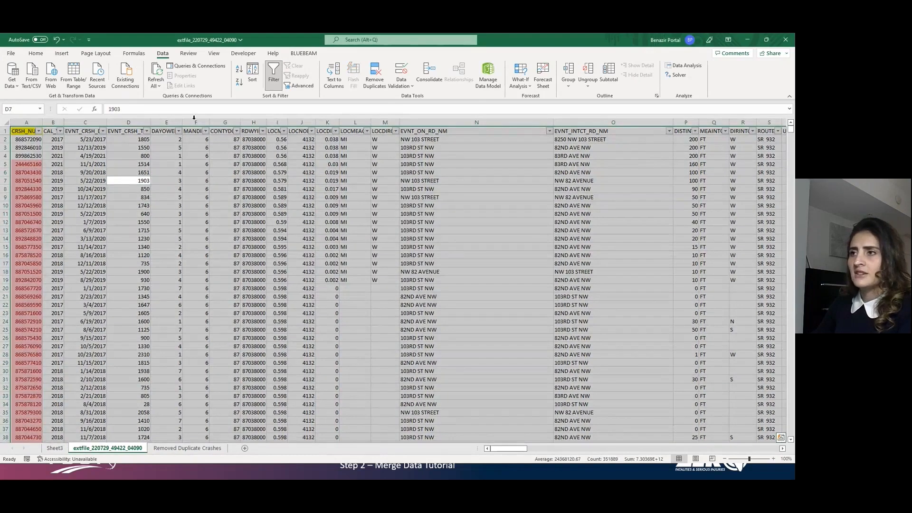
left_click(375, 76)
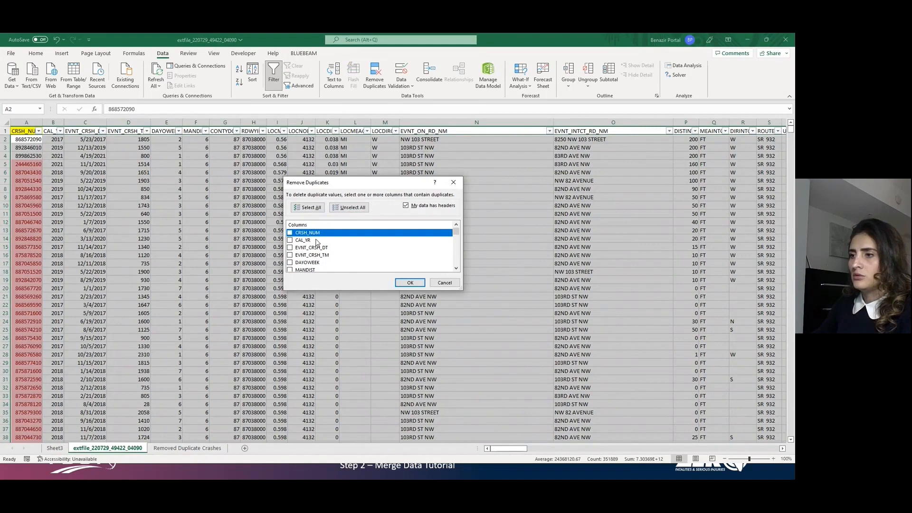
left_click(290, 232)
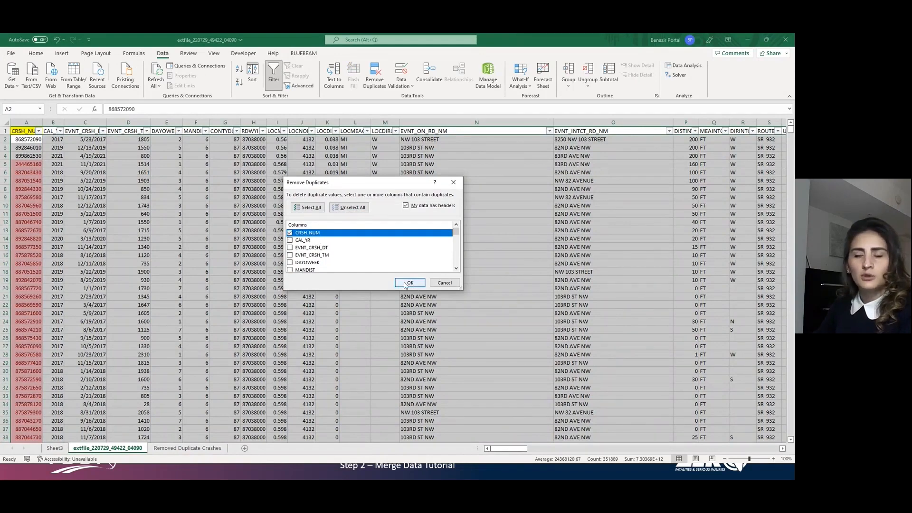
left_click(410, 283)
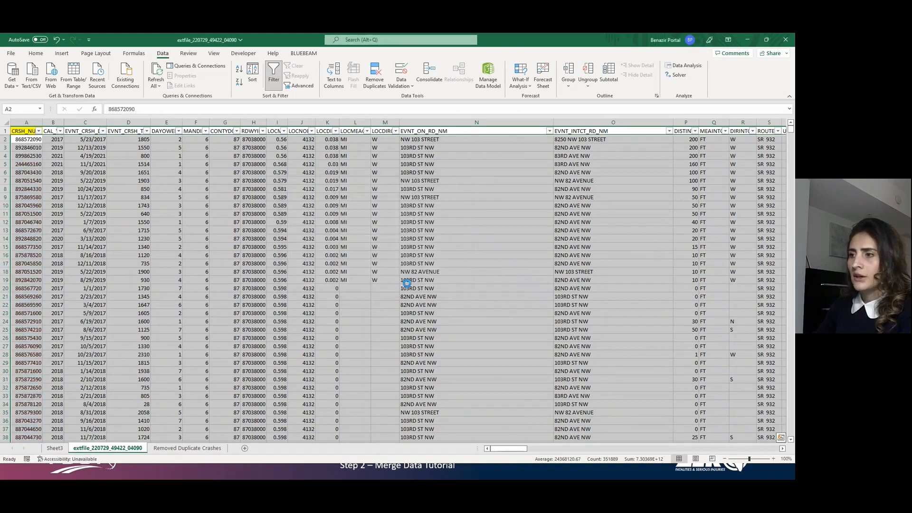
left_click(404, 275)
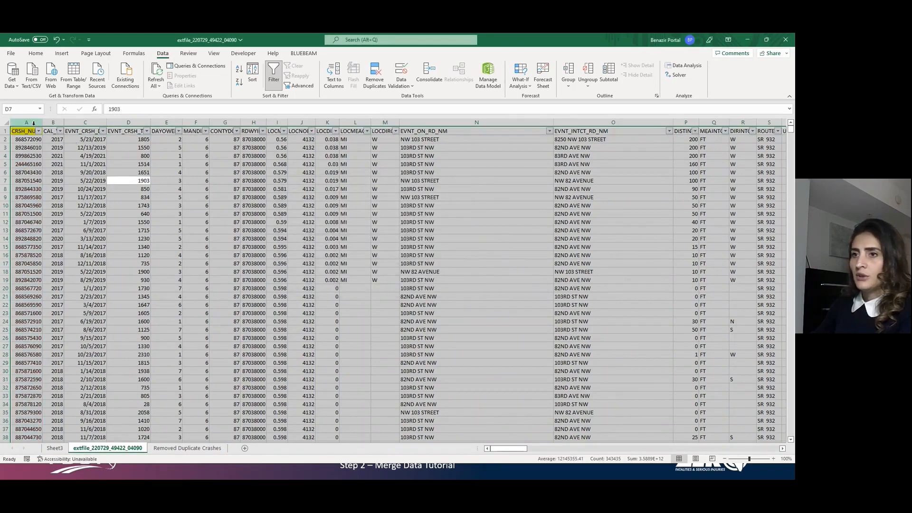
left_click(128, 321)
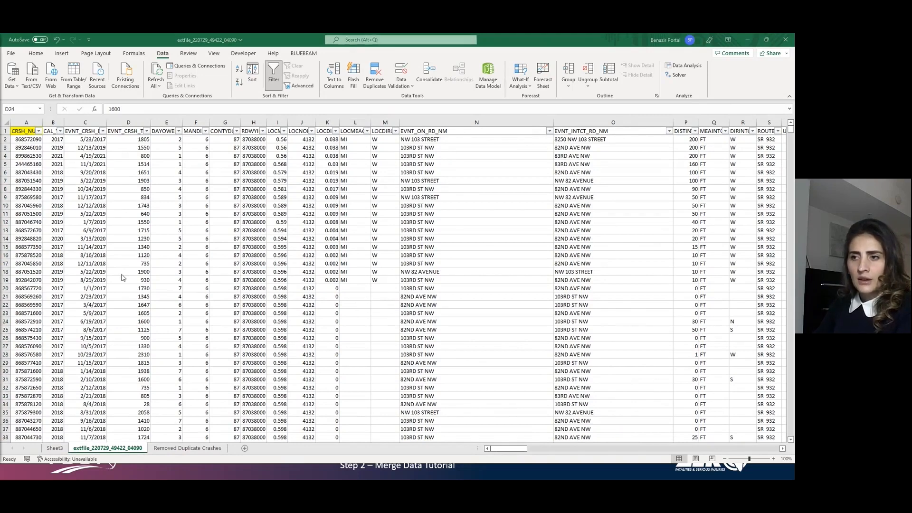
left_click_drag(26, 247, 164, 323)
left_click_drag(162, 332, 156, 314)
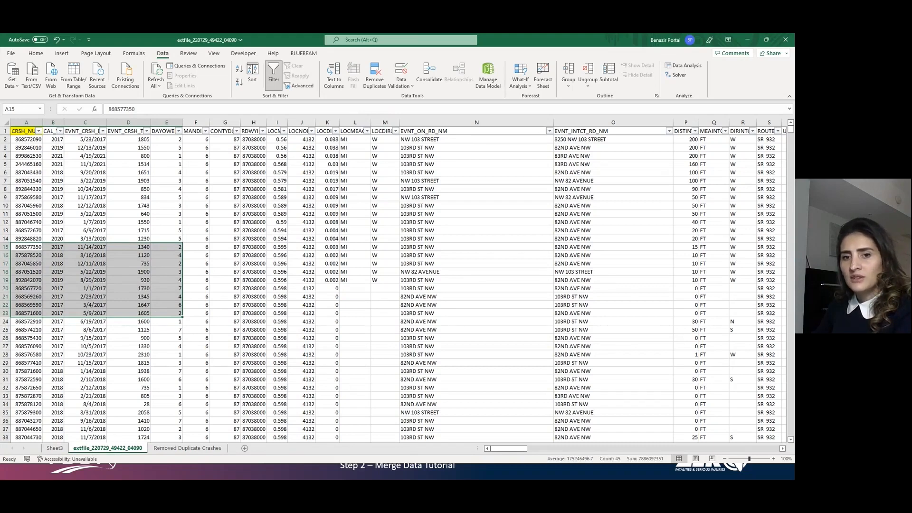
left_click_drag(28, 247, 41, 298)
left_click(27, 294)
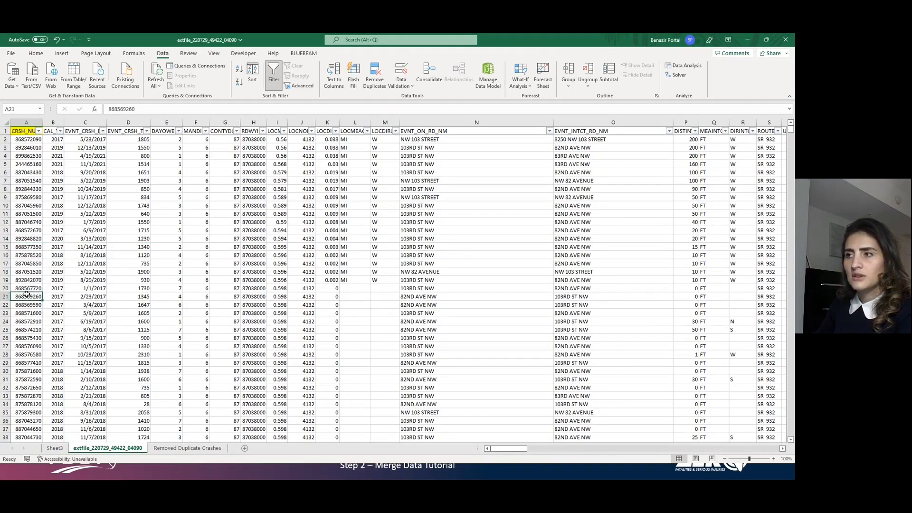
Step: Set the Duplicate Values conditional formatting rule to apply to the entire CRSH_NUM column, =$A:$A
left_click(26, 122)
left_click(35, 53)
left_click(364, 77)
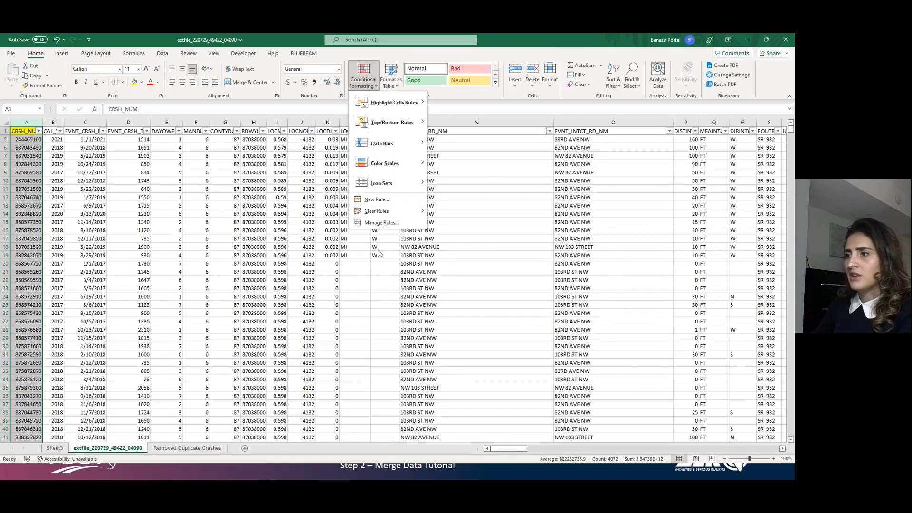
left_click(381, 222)
left_click_drag(482, 234, 262, 234)
key("BackSpace")
left_click(45, 124)
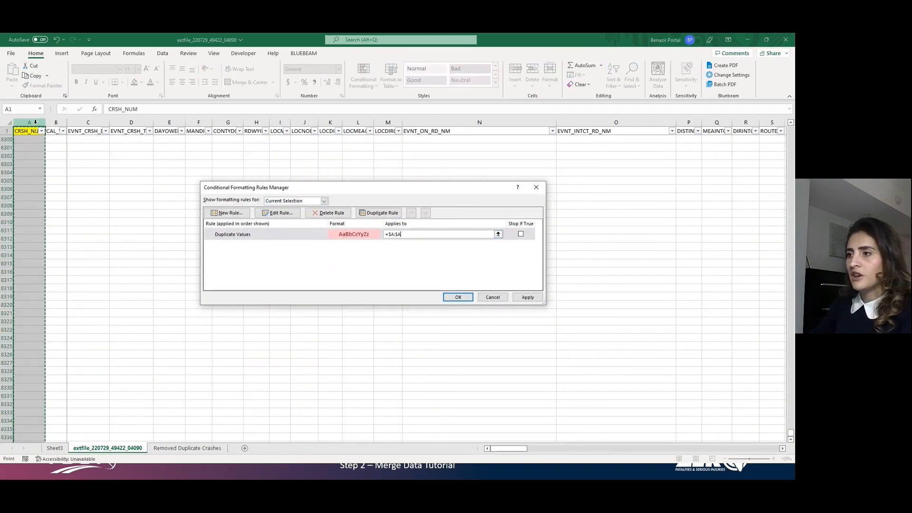
left_click(458, 297)
Step: Examine where the original extfile records end and the SSOGis records begin, and switch to the Merge Data: Summary slide in PowerPoint
scroll(197, 228, "up", 20)
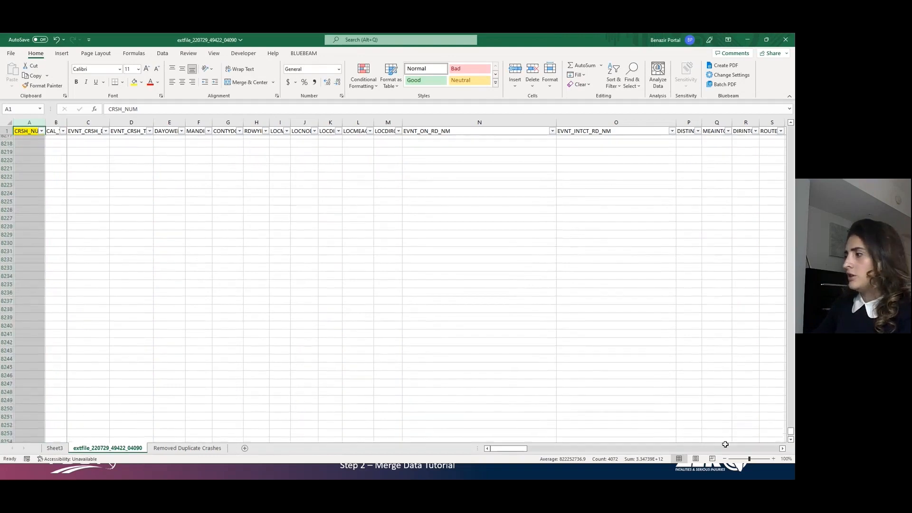
left_click(87, 178)
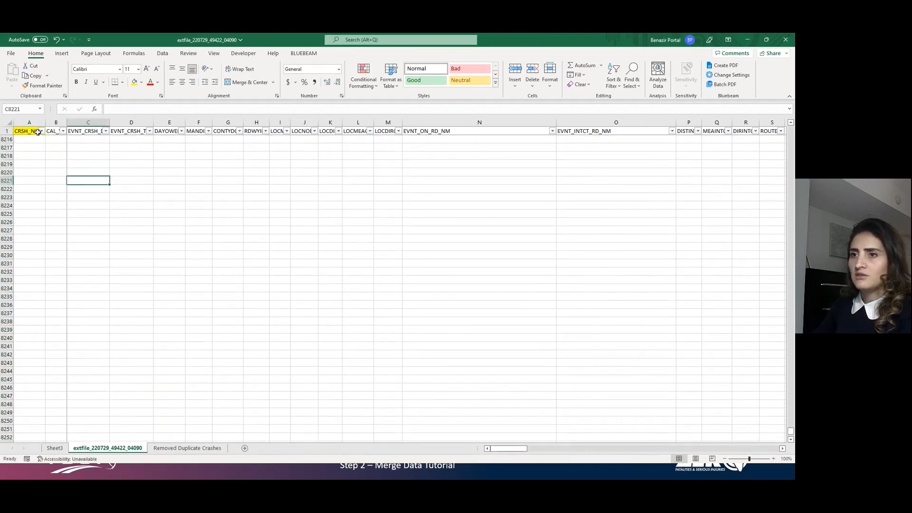
left_click(41, 131)
left_click(171, 196)
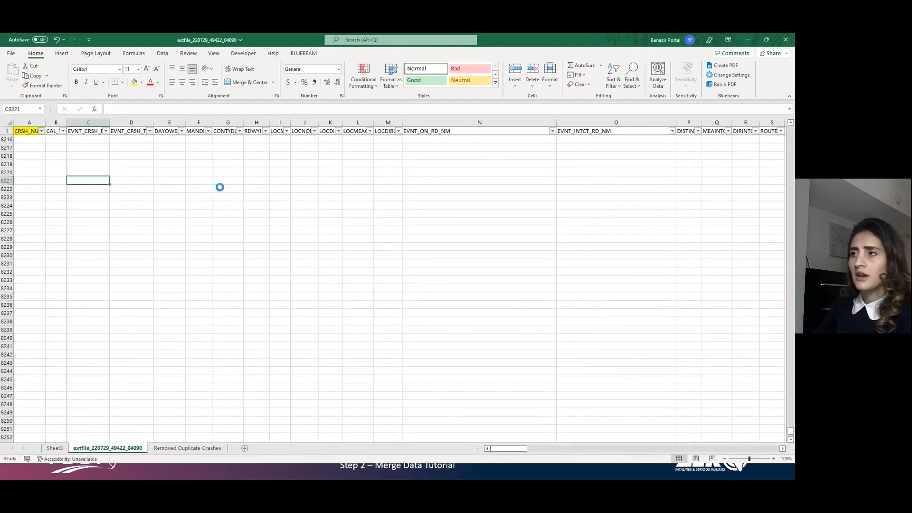
scroll(53, 200, "up", 5)
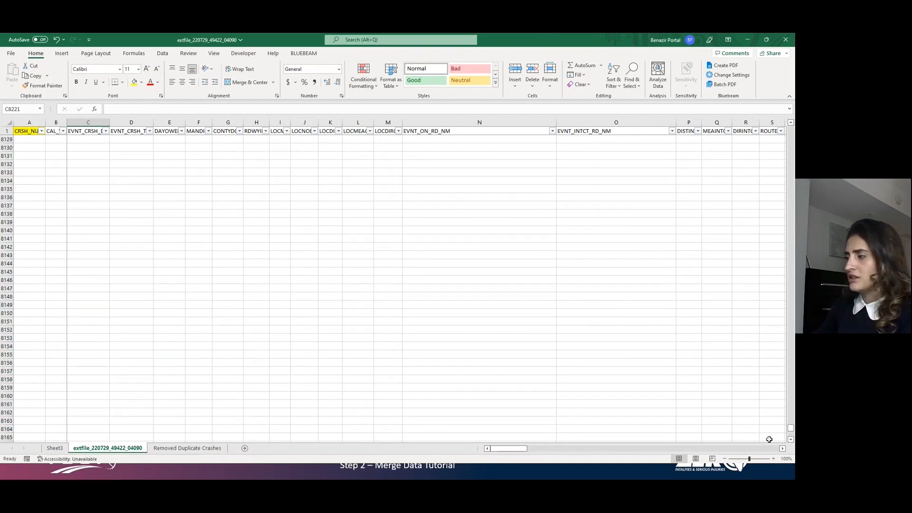
left_click_drag(791, 431, 791, 231)
scroll(202, 219, "up", 8)
left_click(56, 239)
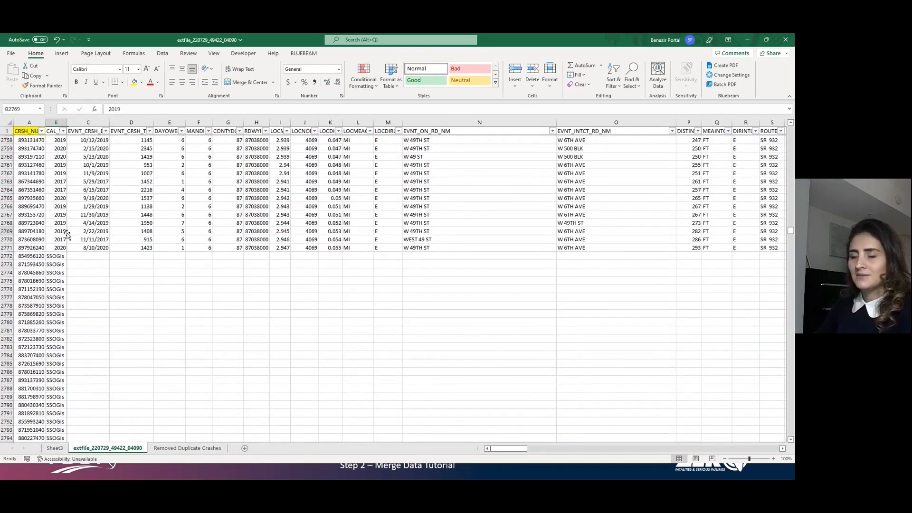
left_click(53, 249)
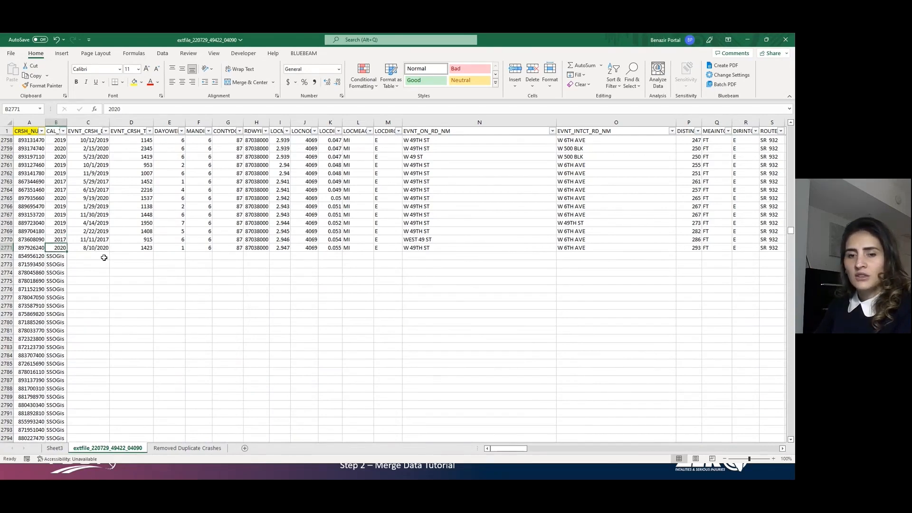
scroll(64, 258, "down", 1)
scroll(64, 258, "down", 1)
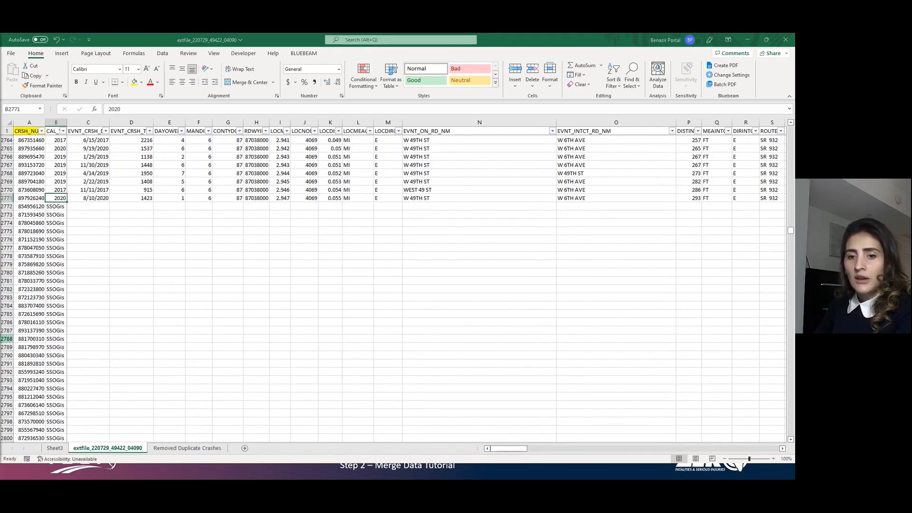
left_click(189, 466)
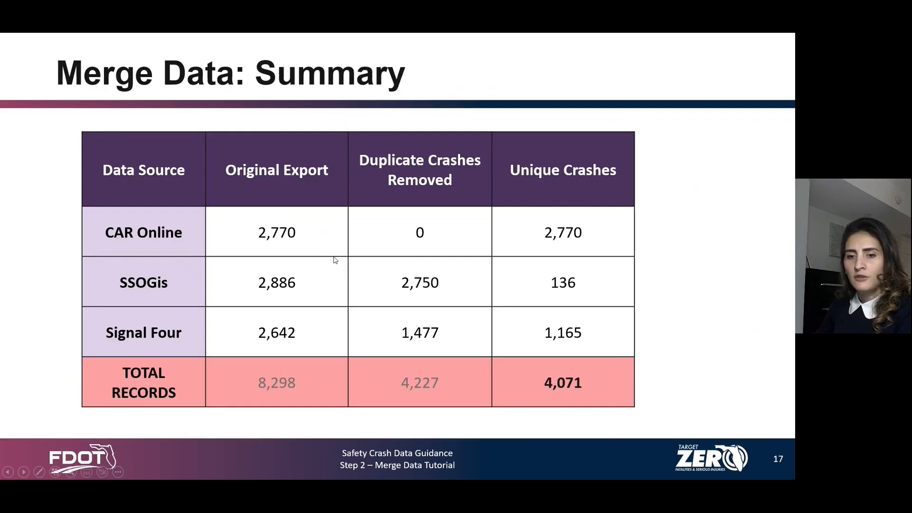